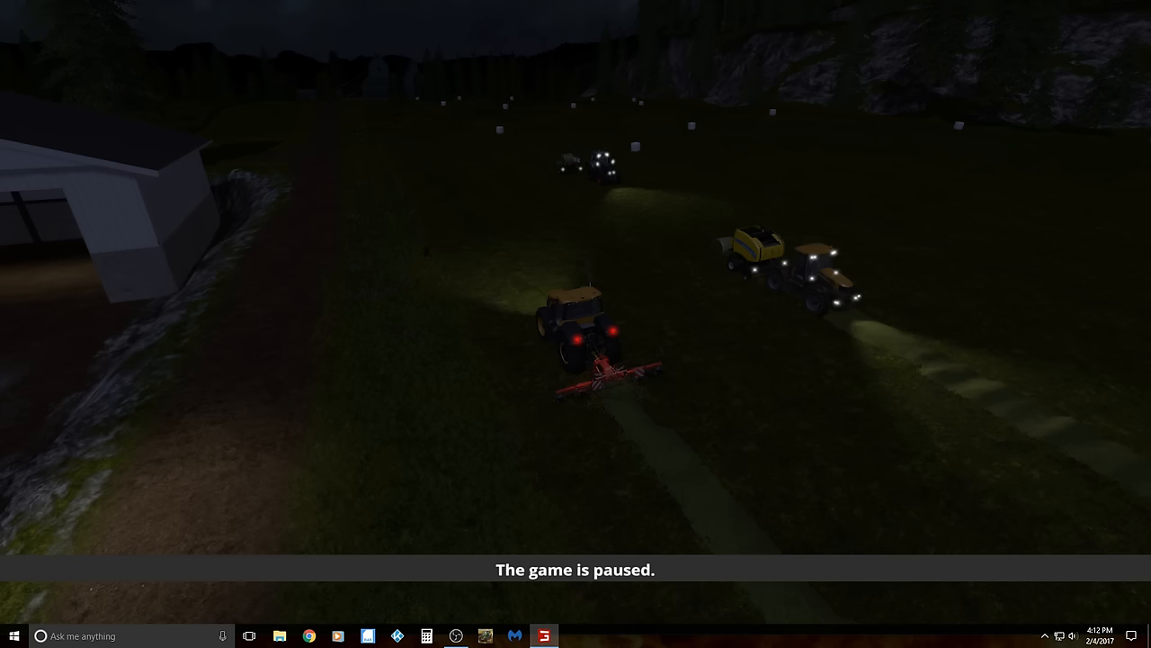
# Step: Resume the paused game, get out on foot and climb into the Valtra tractor with the bale wrapper
pyautogui.press('p')
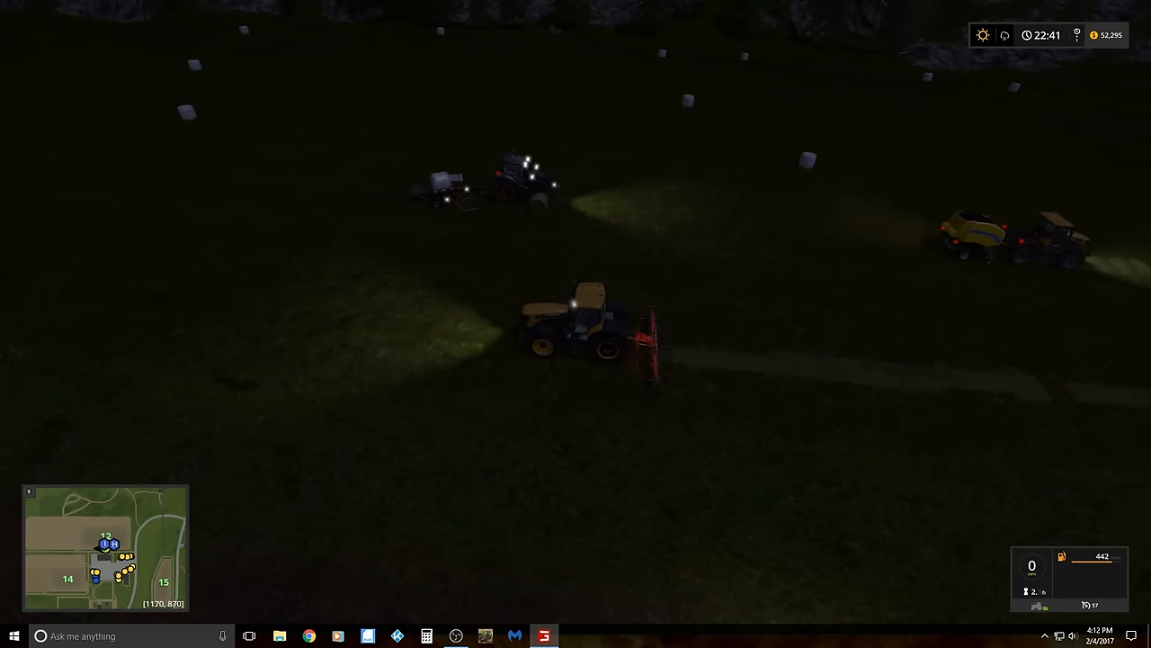
pyautogui.press('e')
pyautogui.press('w')
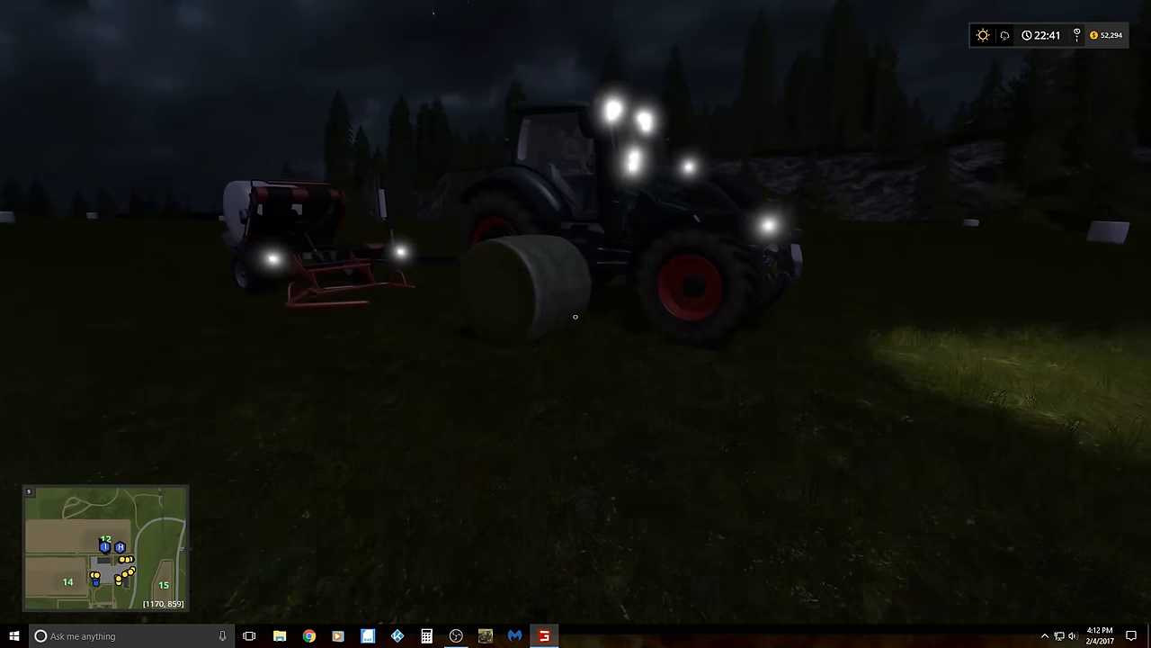
pyautogui.press('e')
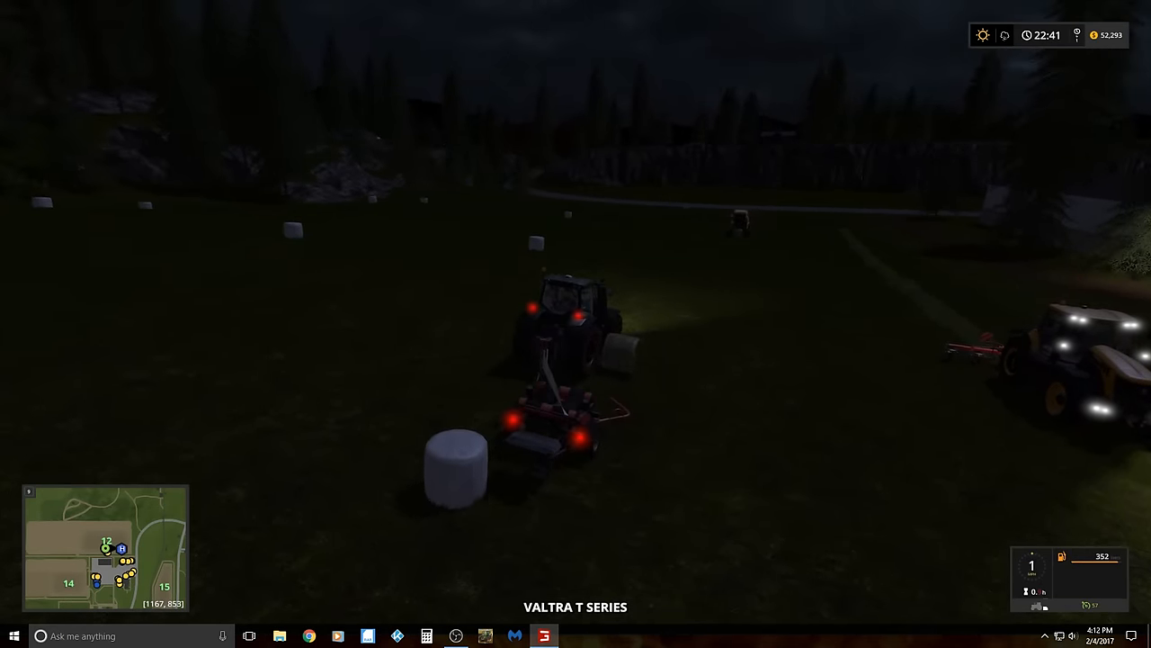
# Step: Drive the Valtra with the wrapper forward alongside the road to pick up and wrap a round bale
pyautogui.press('w')
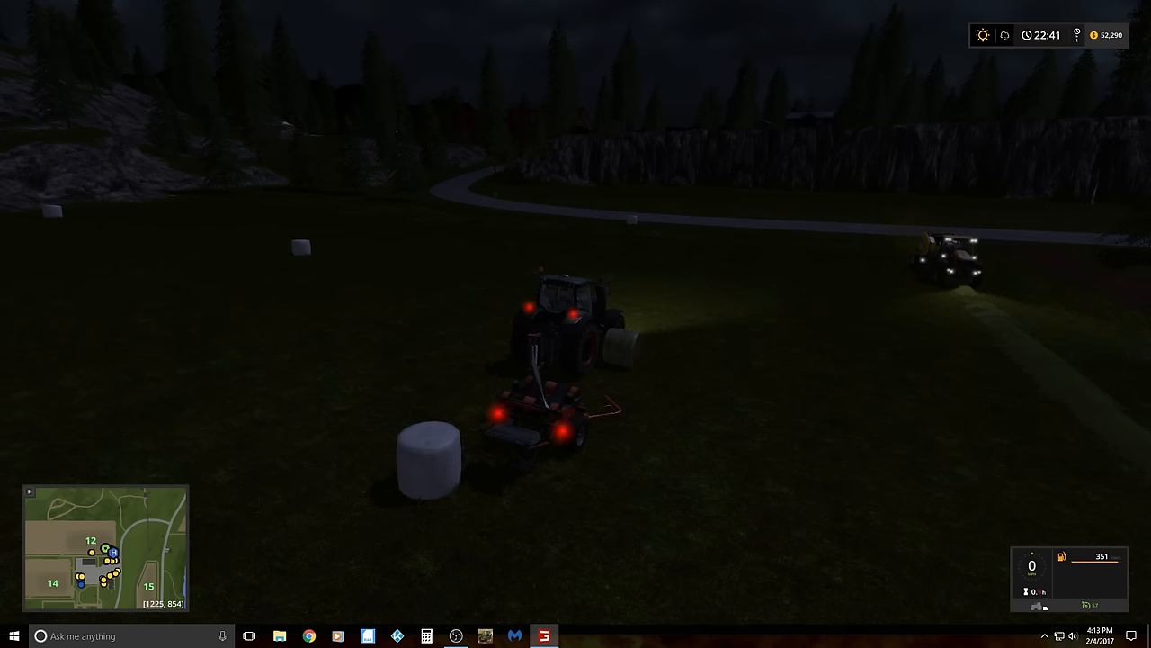
pyautogui.press('w')
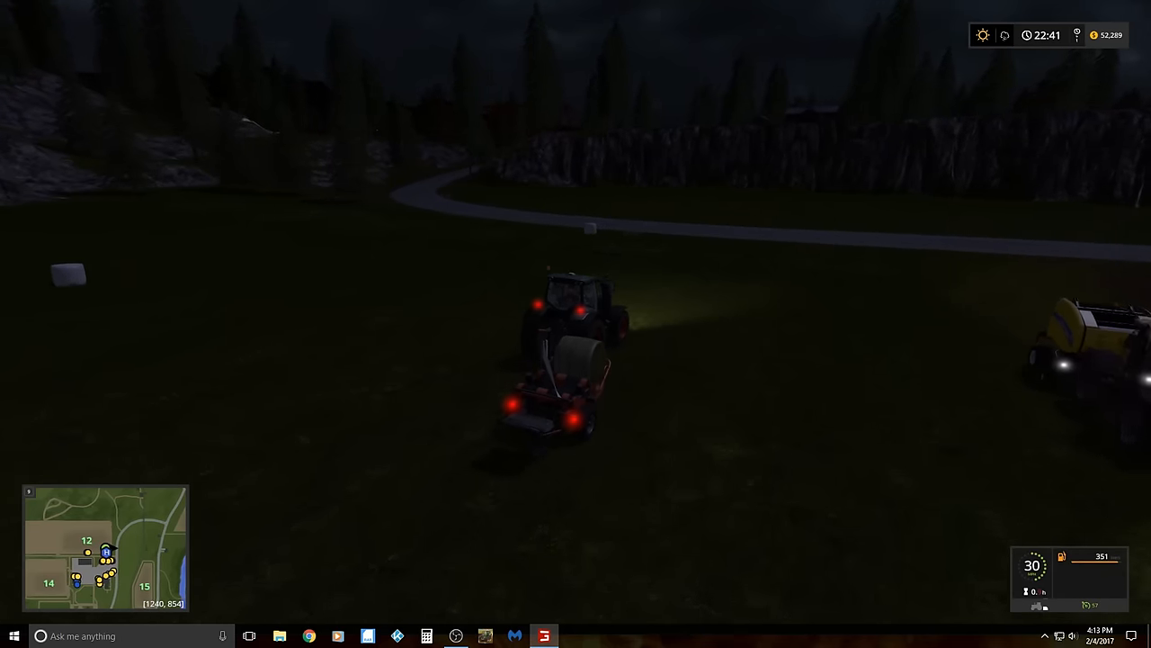
pyautogui.press('d')
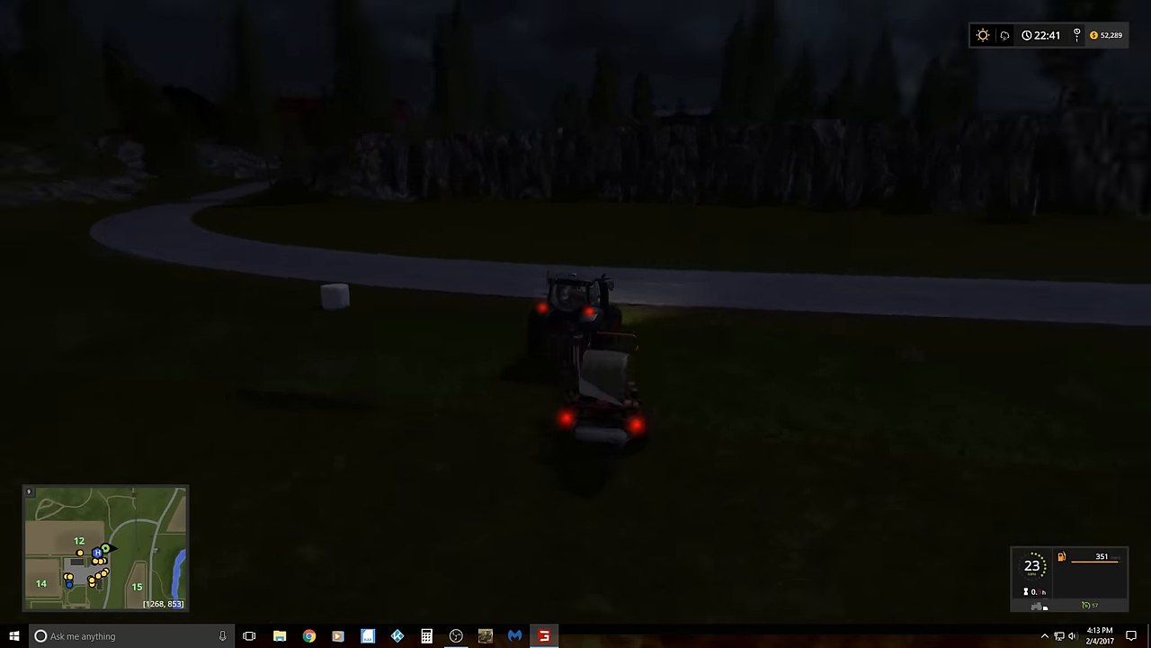
pyautogui.press('a')
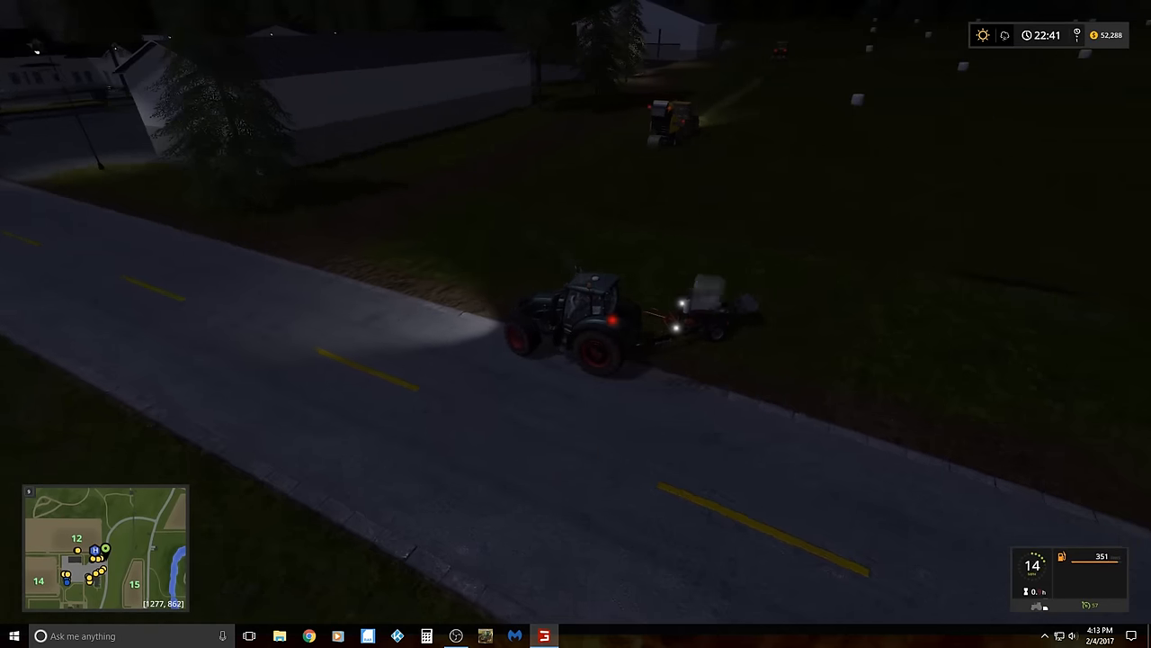
pyautogui.press('s')
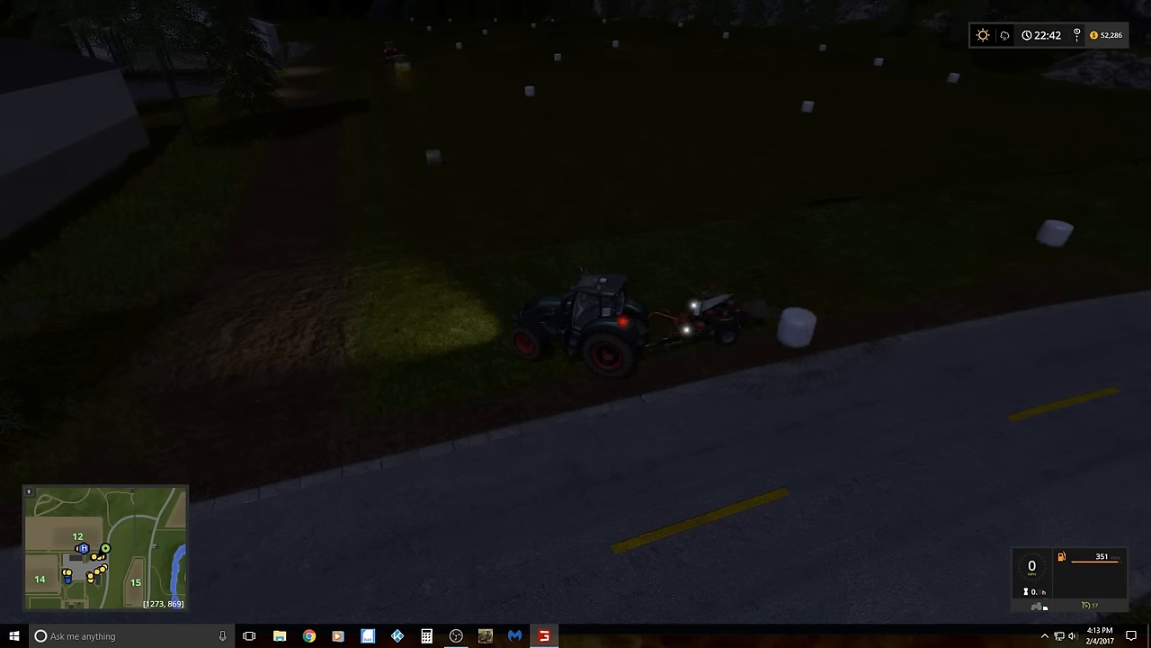
pyautogui.press('w')
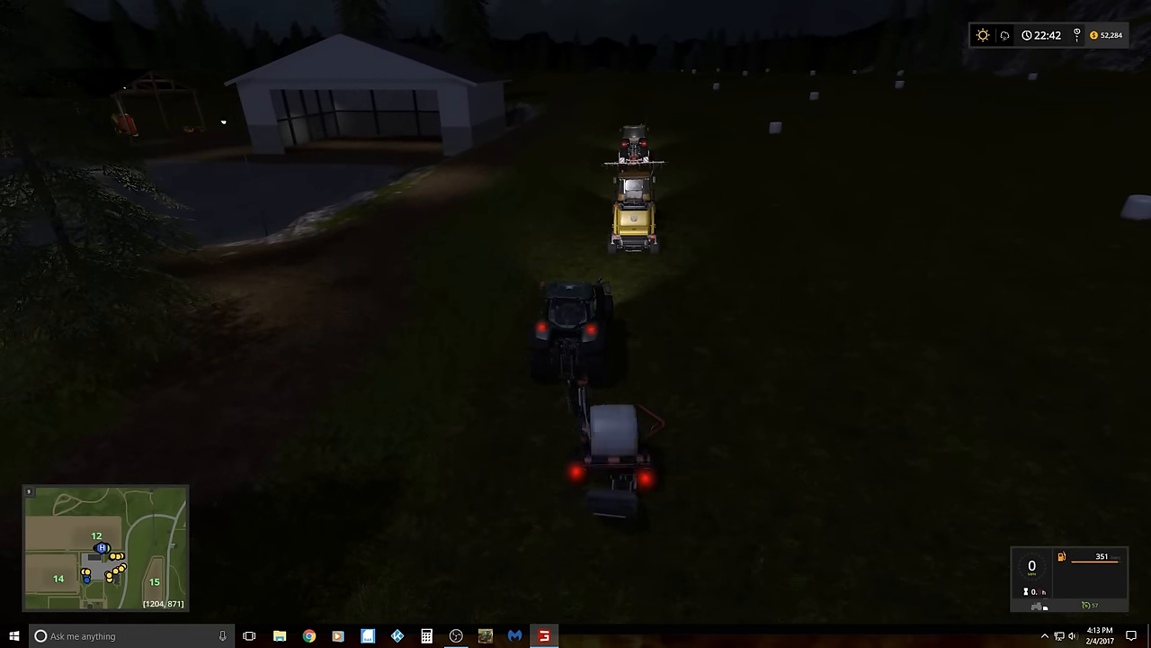
# Step: Leave the Valtra and walk over toward the tractor with the tedder
pyautogui.press('e')
pyautogui.press('w')
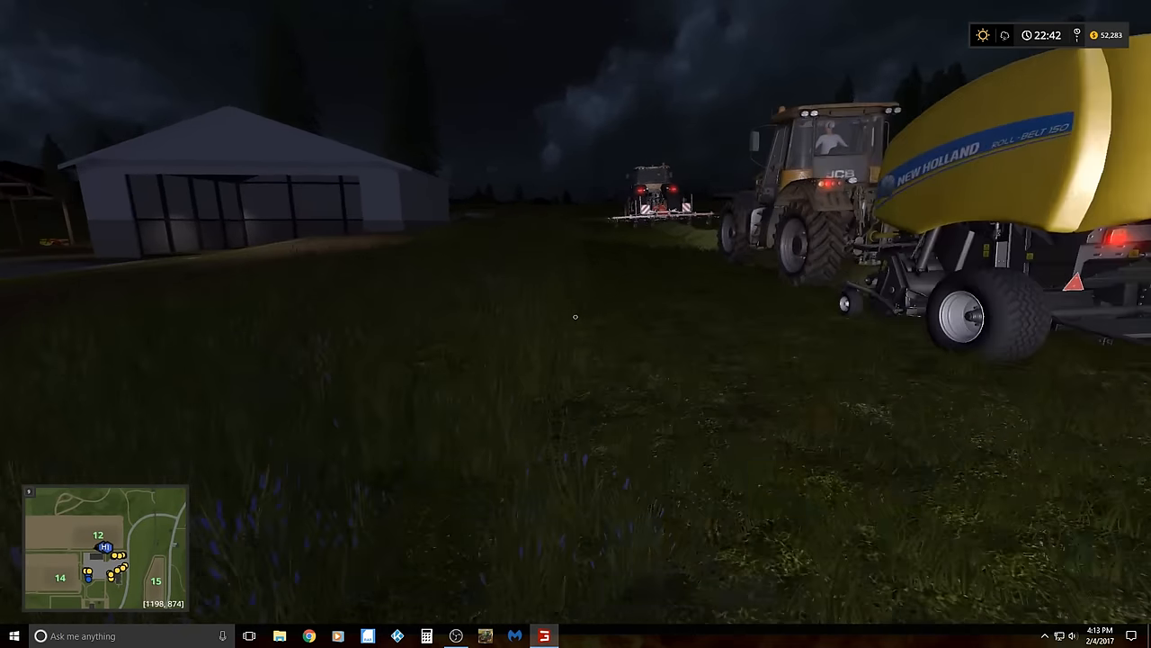
pyautogui.press('w')
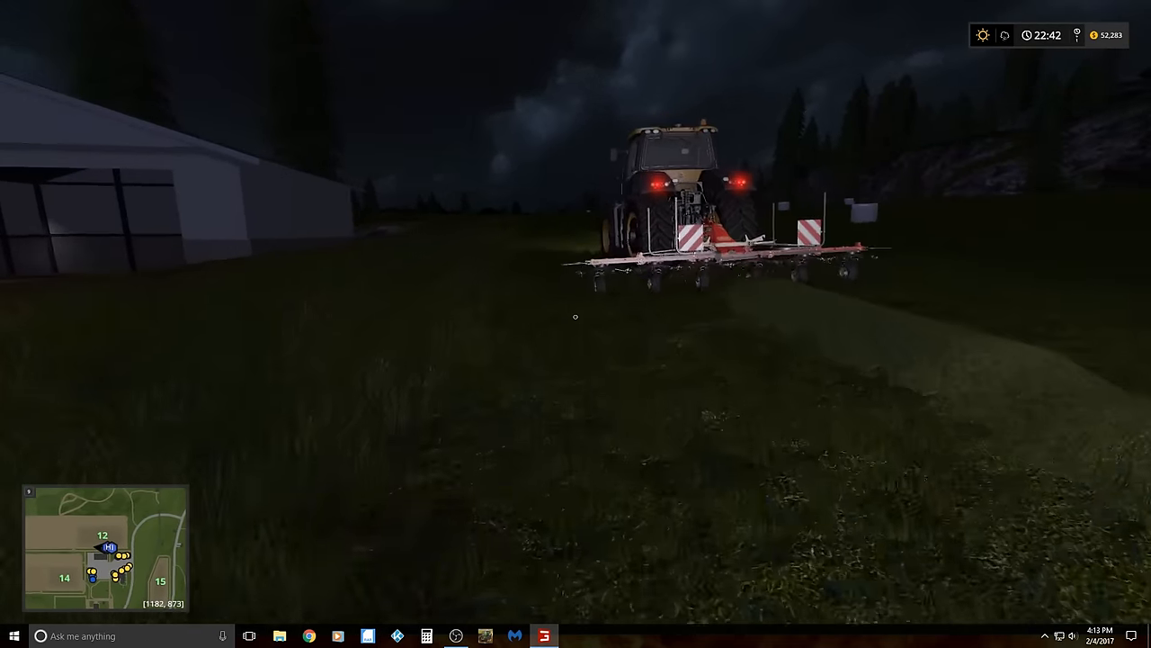
# Step: Get into the JCB Fastrac 8000, drive it forward across the field, then pause the game
pyautogui.press('e')
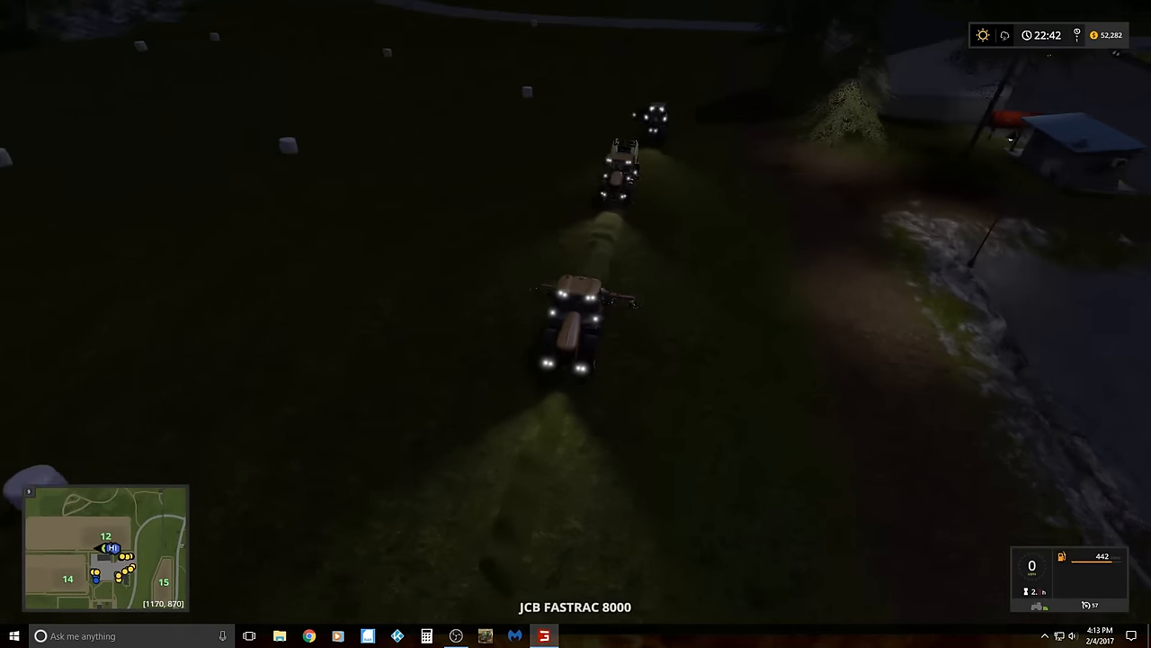
pyautogui.press('w')
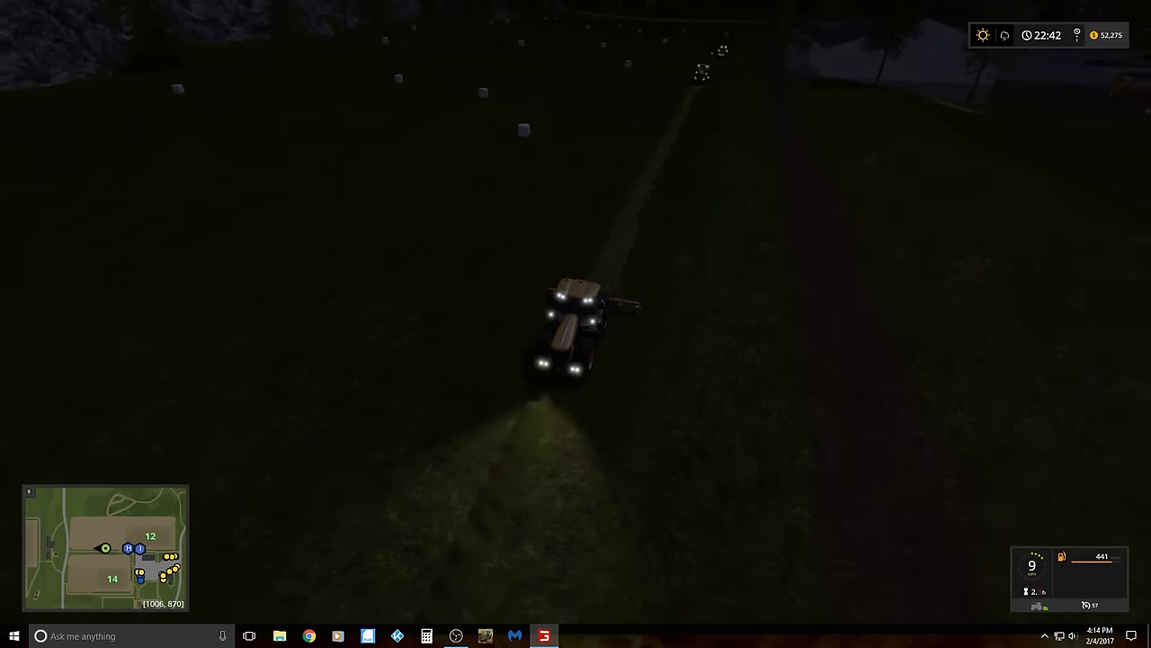
pyautogui.press('p')
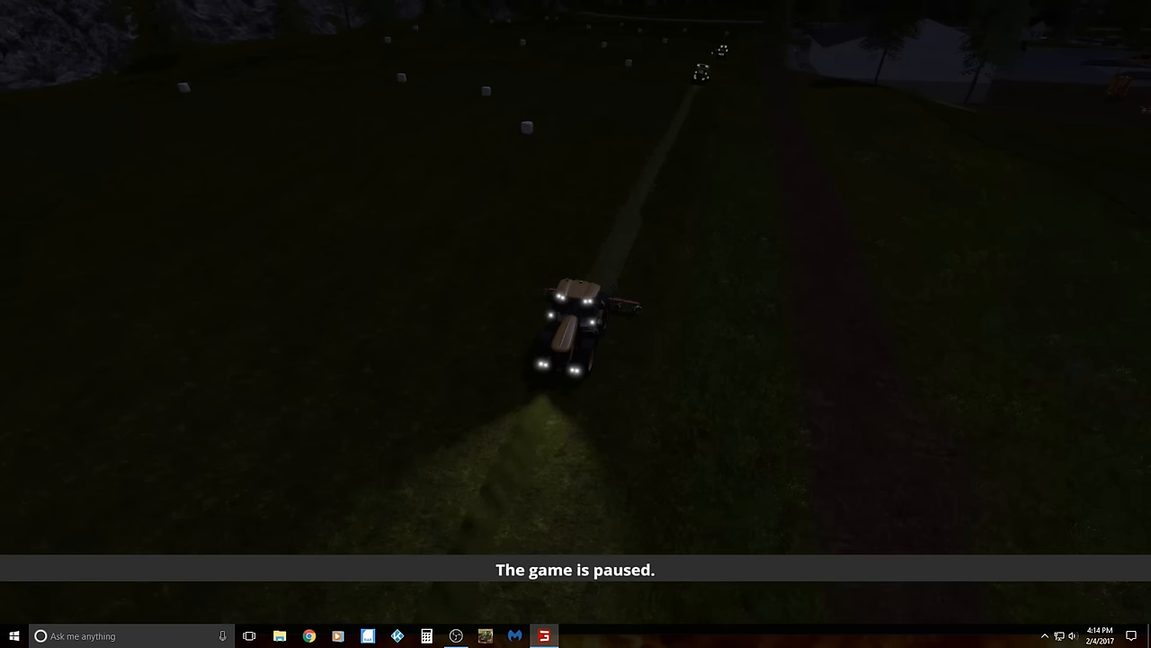
# Step: Bring up the in-game map overview menu with Escape
pyautogui.press('Escape')
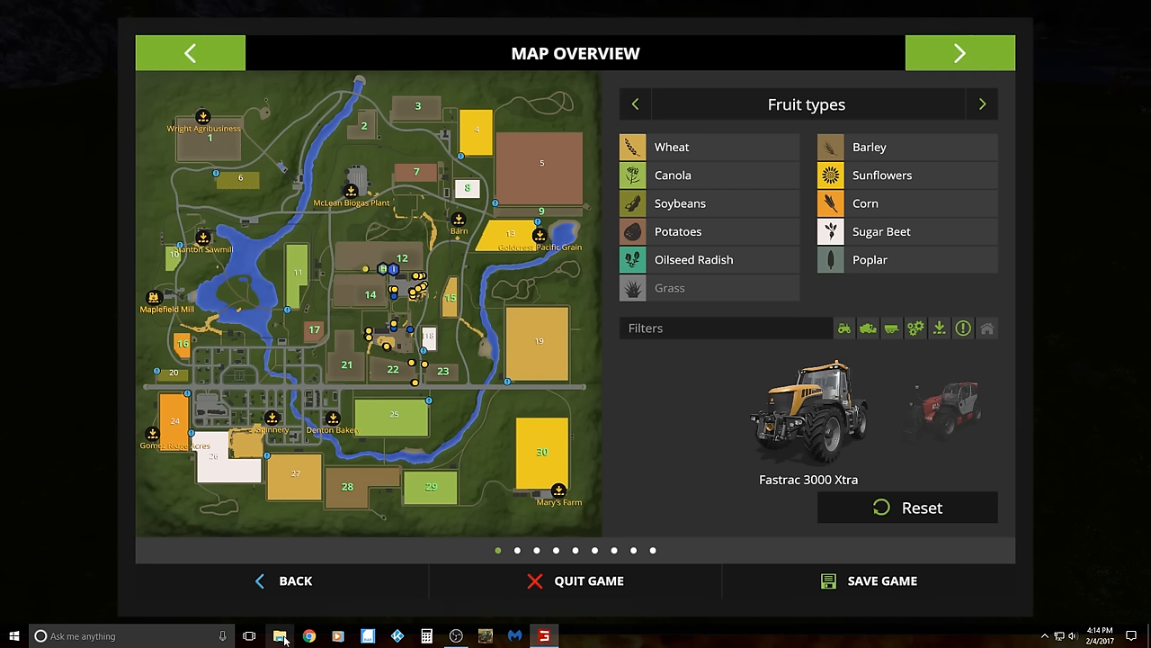
# Step: Bring a File Explorer window over the game, centre it and show the C: drive's folders
pyautogui.click(279, 636)
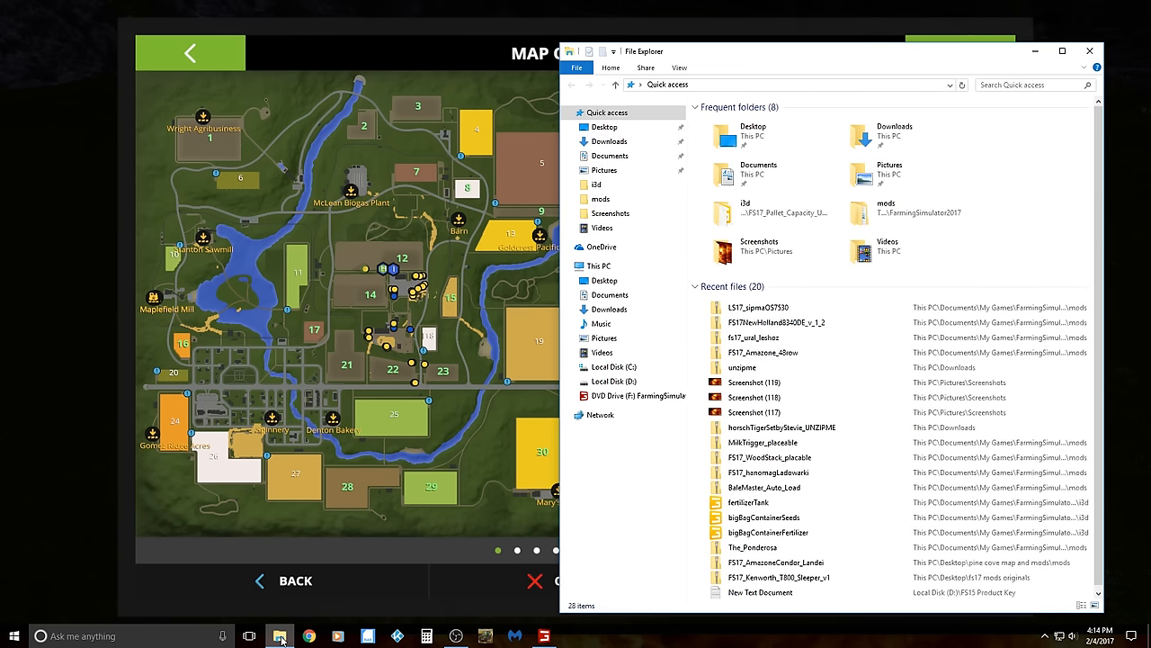
pyautogui.moveTo(842, 62); pyautogui.dragTo(616, 54)
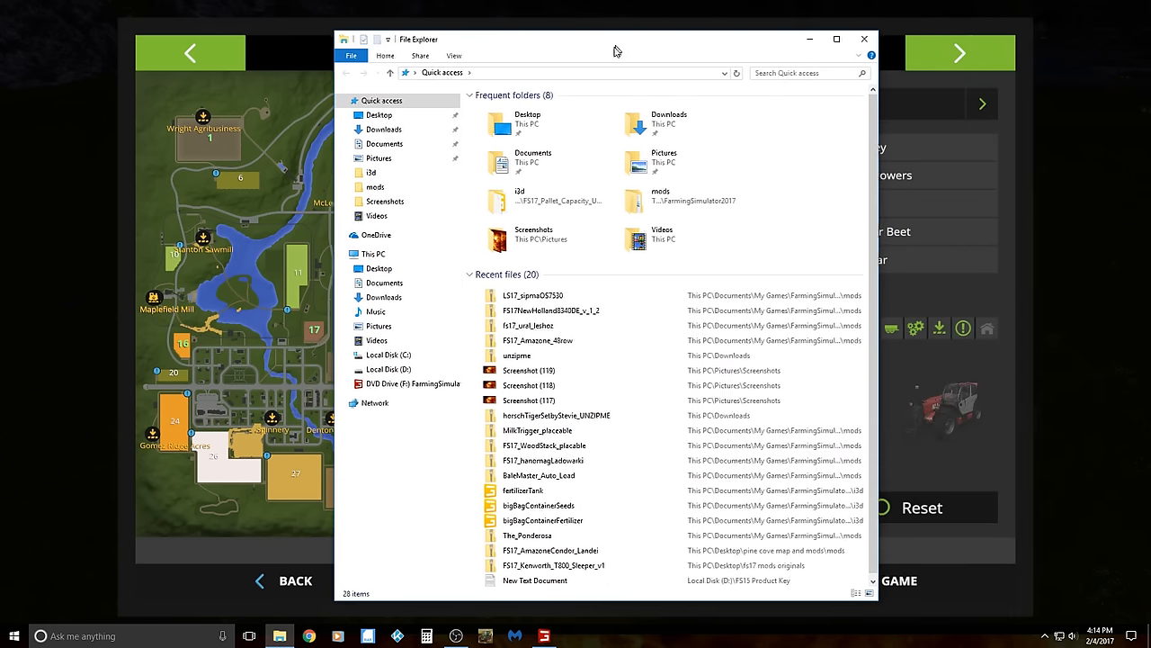
pyautogui.click(374, 364)
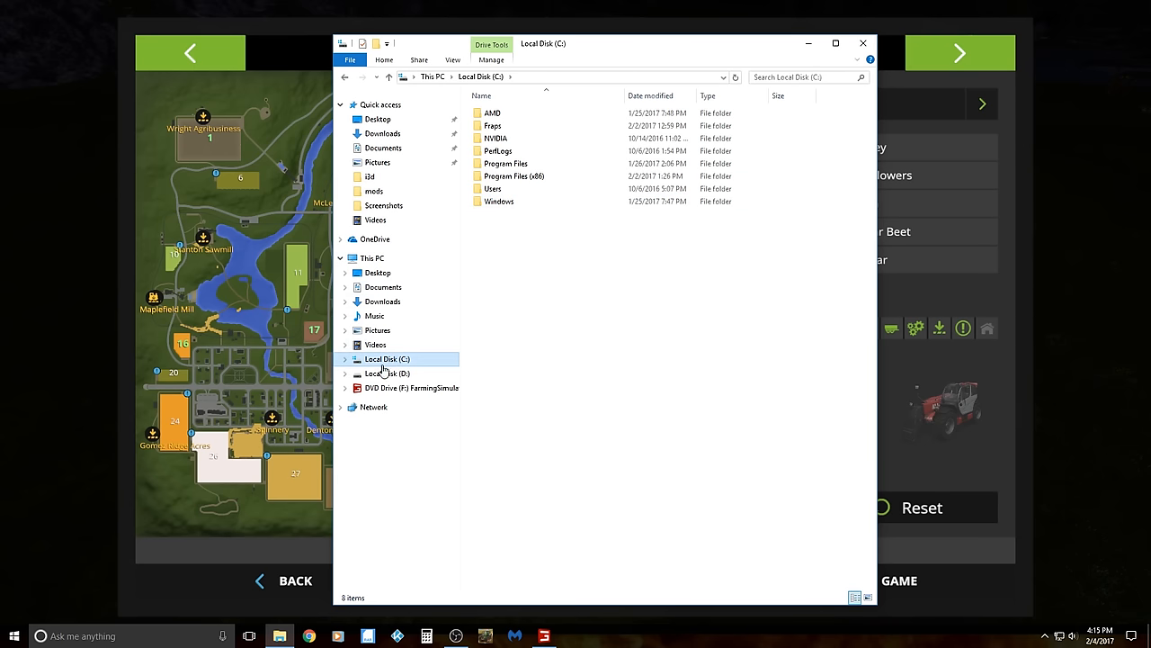
# Step: Go into Program Files (x86) and then the Farming Simulator 2017 installation folder
pyautogui.doubleClick(516, 183)
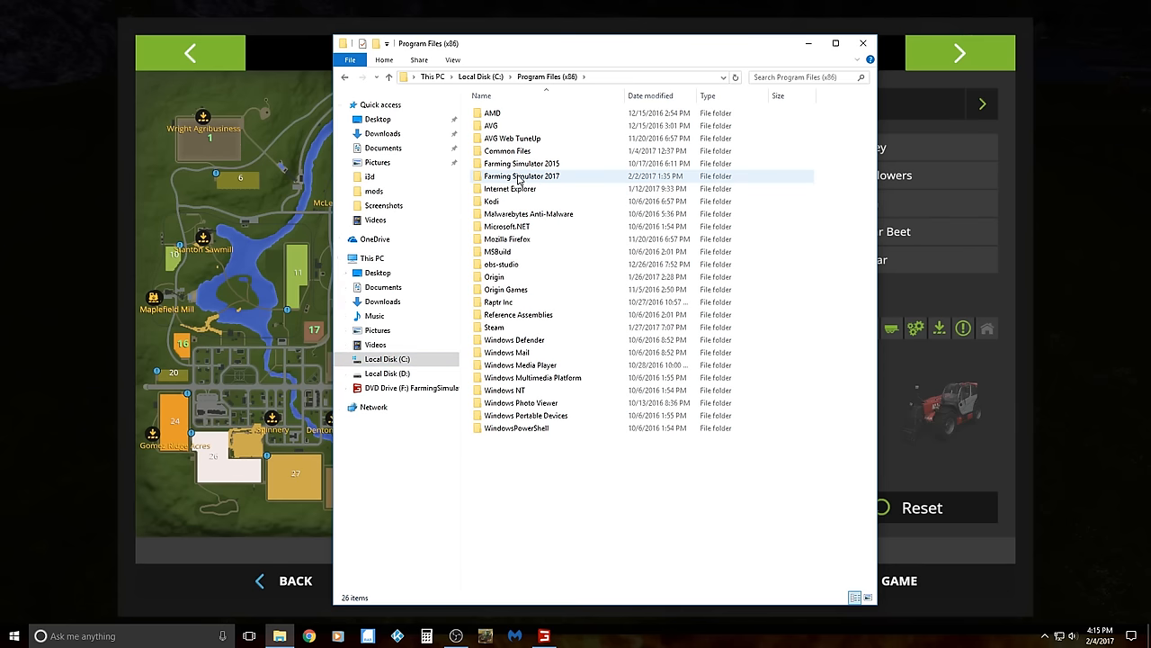
pyautogui.click(534, 183)
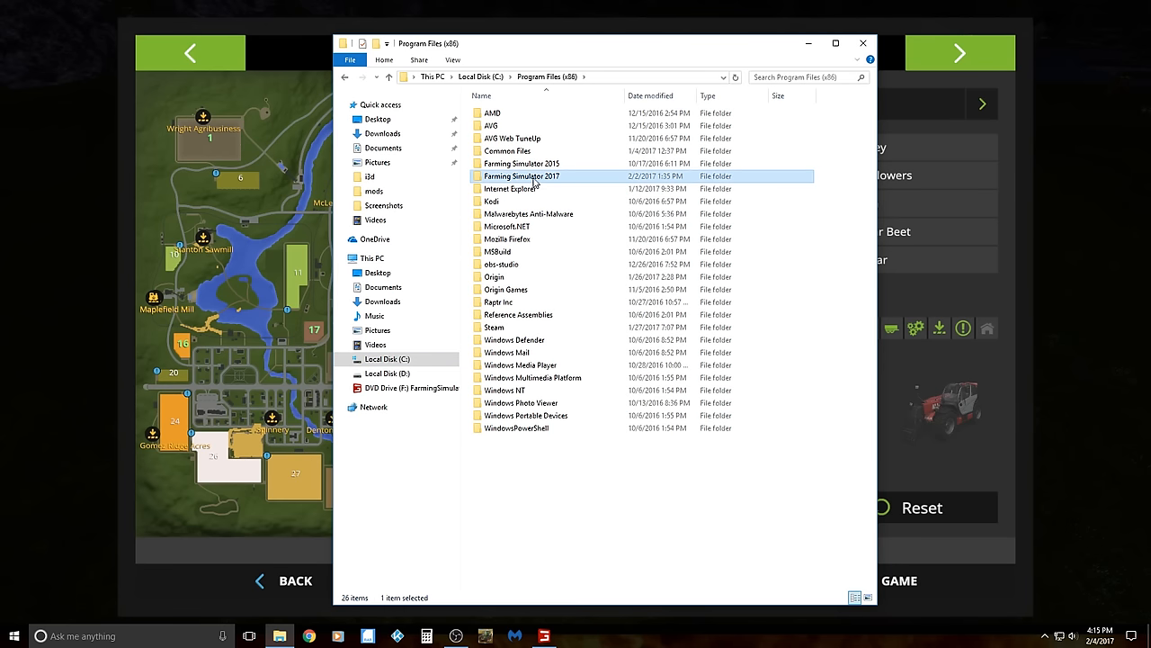
pyautogui.doubleClick(535, 183)
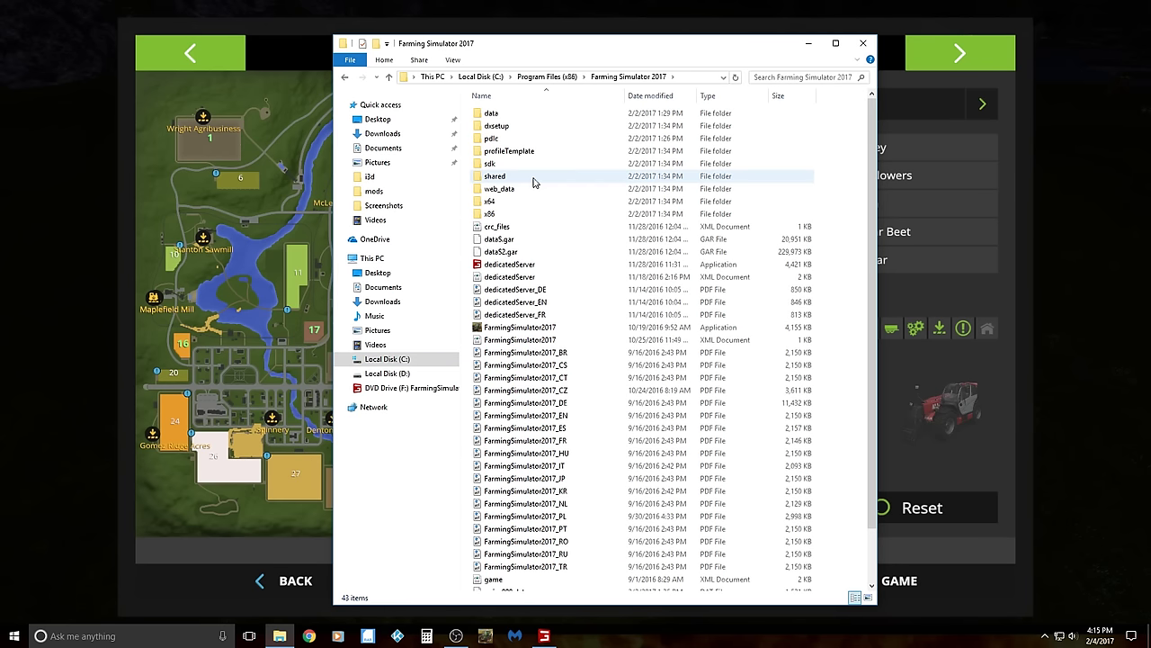
# Step: Enter the data folder and browse its store and vehicles subfolders, ending in the store thumbnails
pyautogui.doubleClick(497, 115)
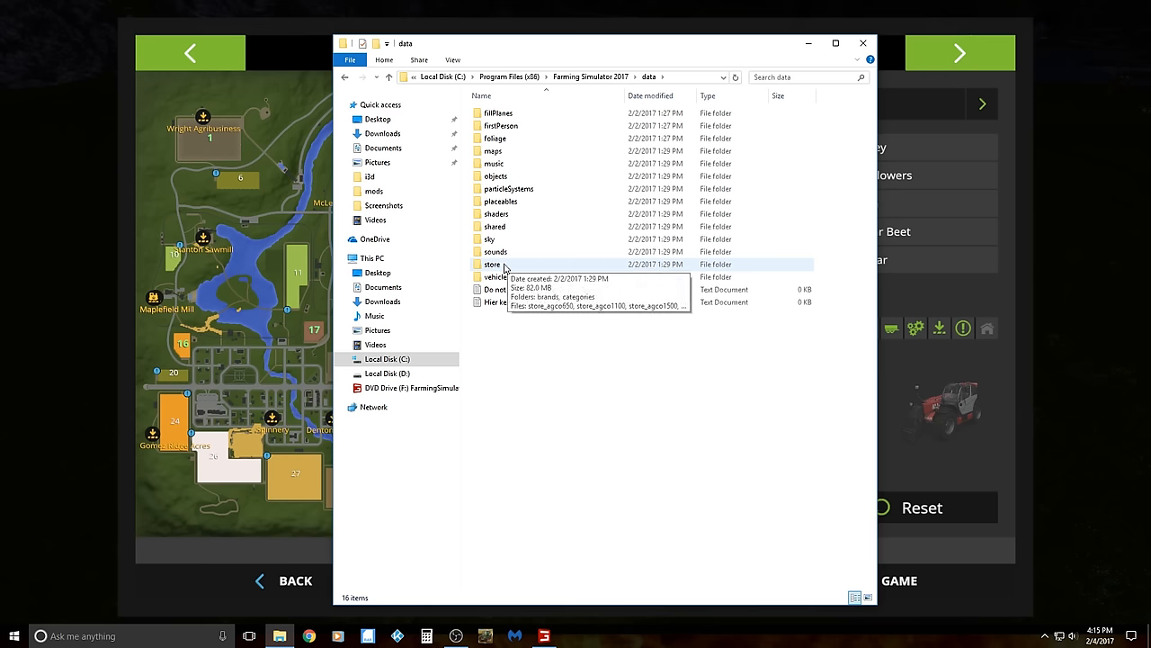
pyautogui.doubleClick(505, 266)
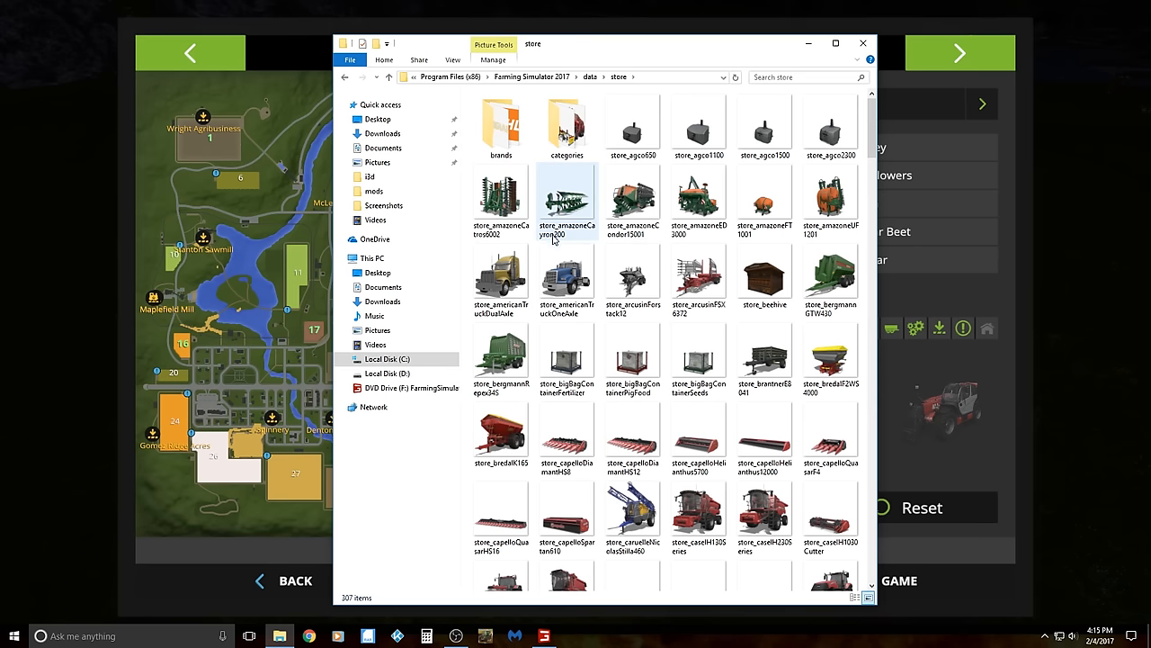
pyautogui.press('BackSpace')
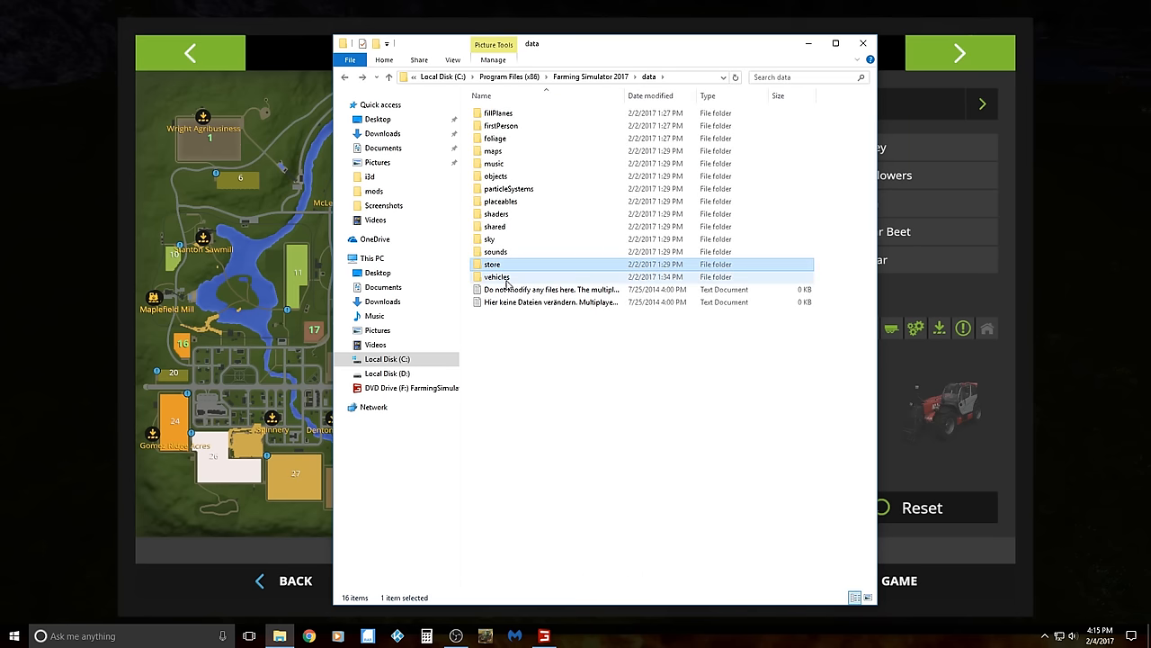
pyautogui.doubleClick(500, 277)
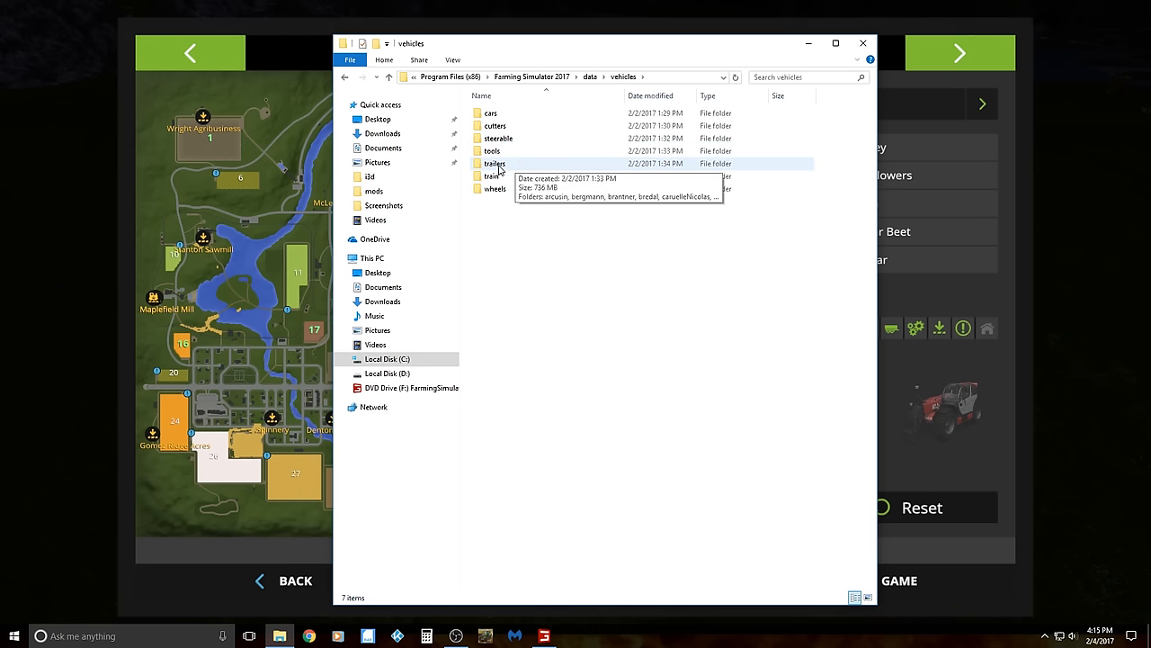
pyautogui.press('BackSpace')
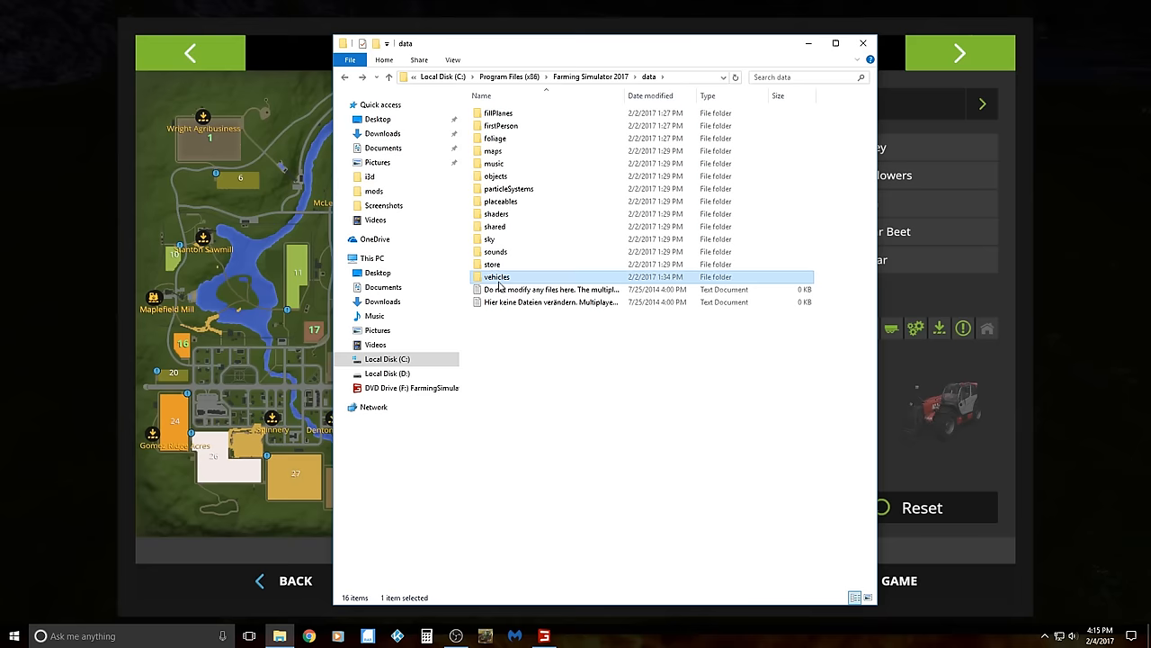
pyautogui.doubleClick(499, 266)
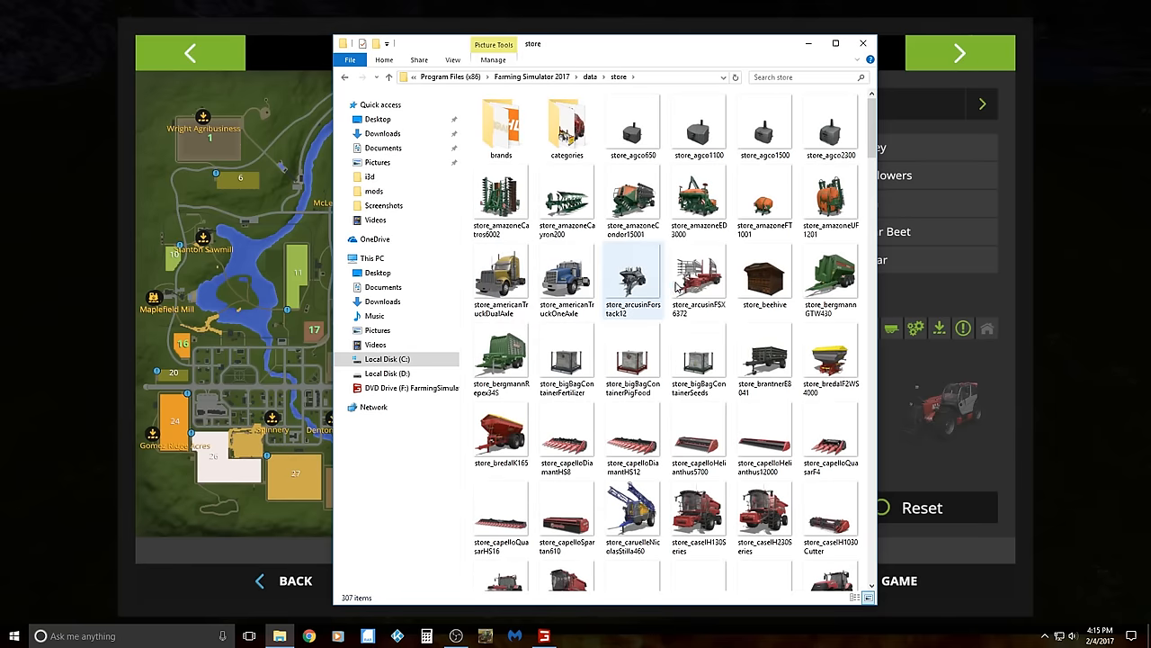
pyautogui.scroll(-10, 678, 287)
pyautogui.scroll(-3, 674, 300)
pyautogui.scroll(-10, 675, 300)
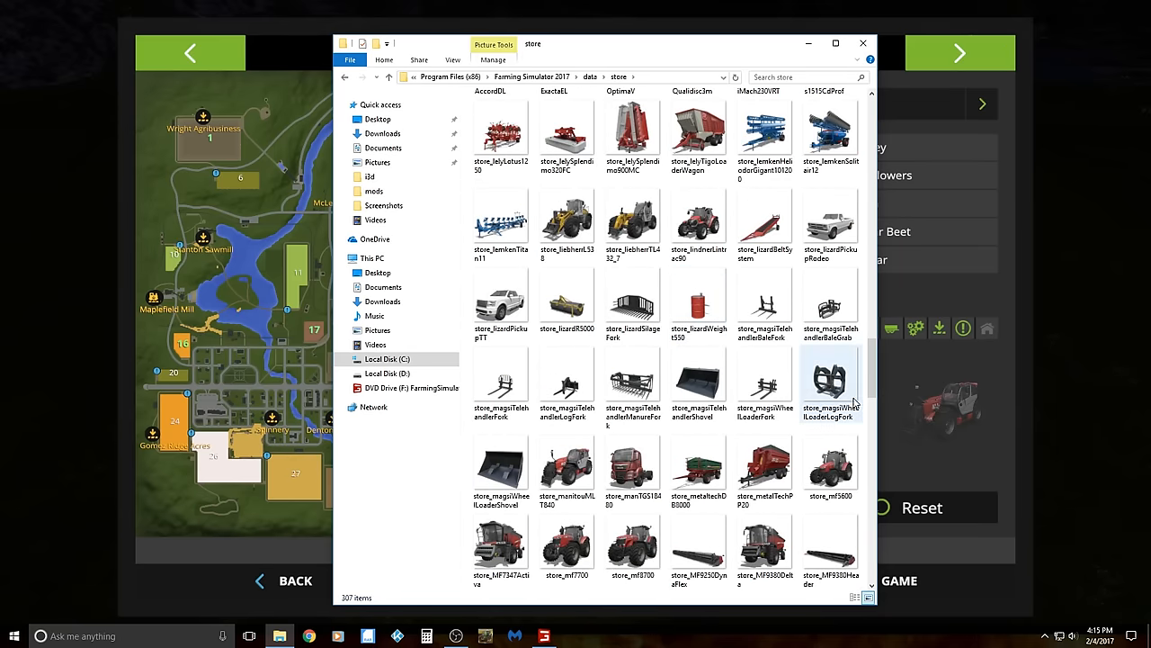
pyautogui.moveTo(872, 449); pyautogui.dragTo(884, 575)
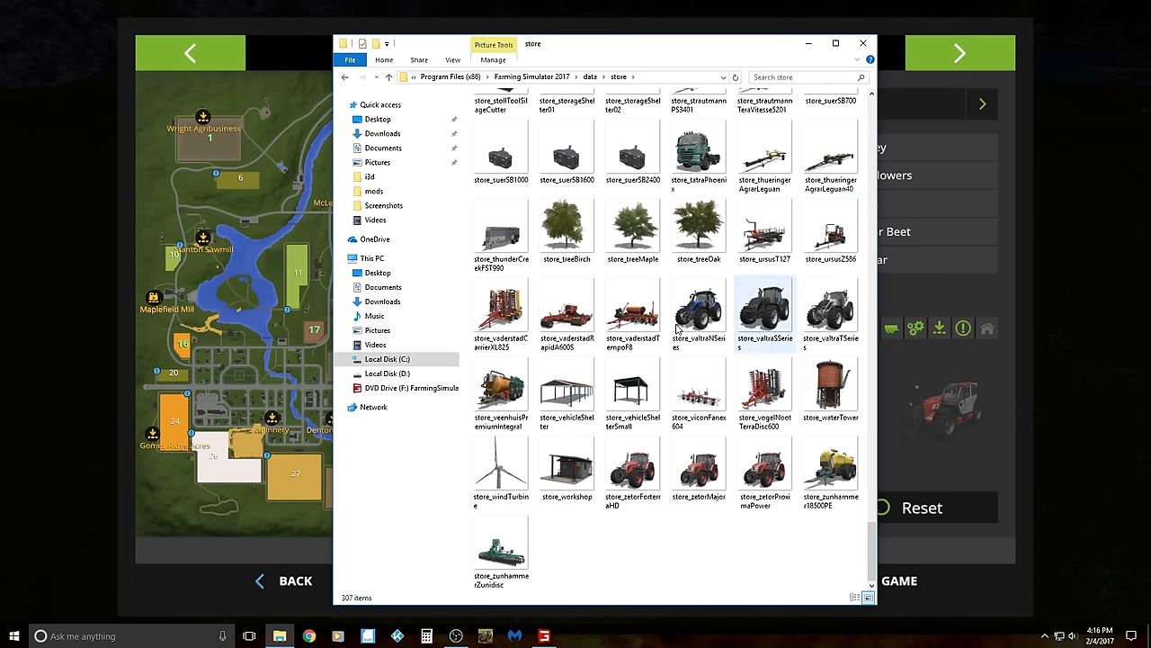
# Step: Navigate from data into vehicles, trailers and then the ursus folder
pyautogui.press('BackSpace')
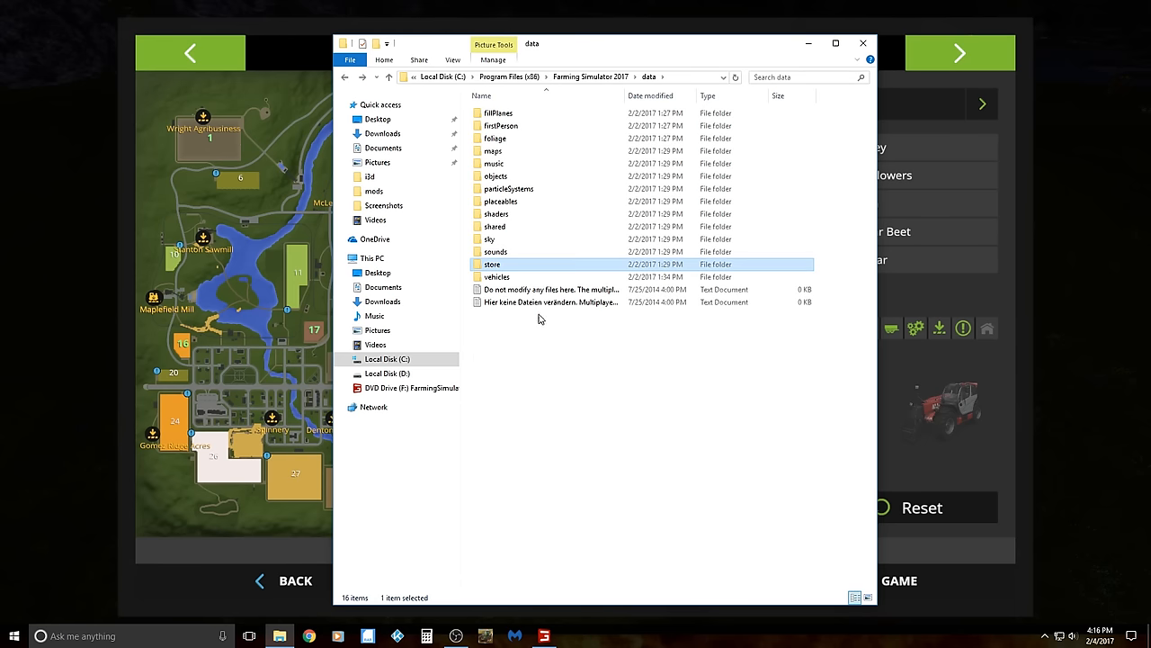
pyautogui.doubleClick(497, 278)
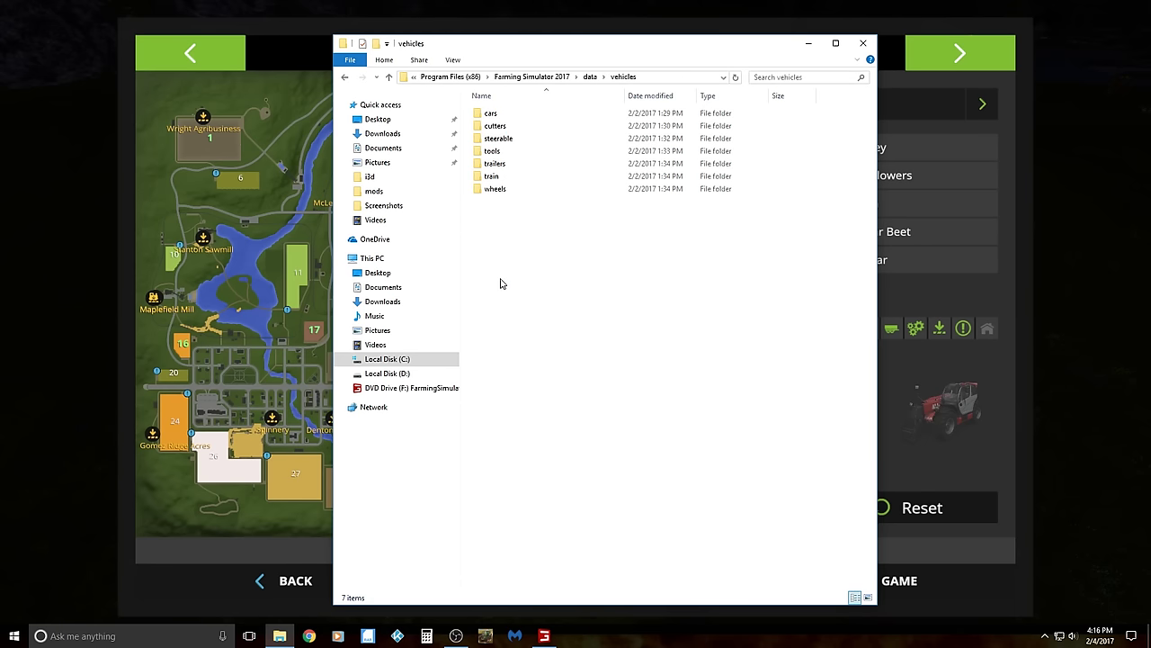
pyautogui.doubleClick(495, 164)
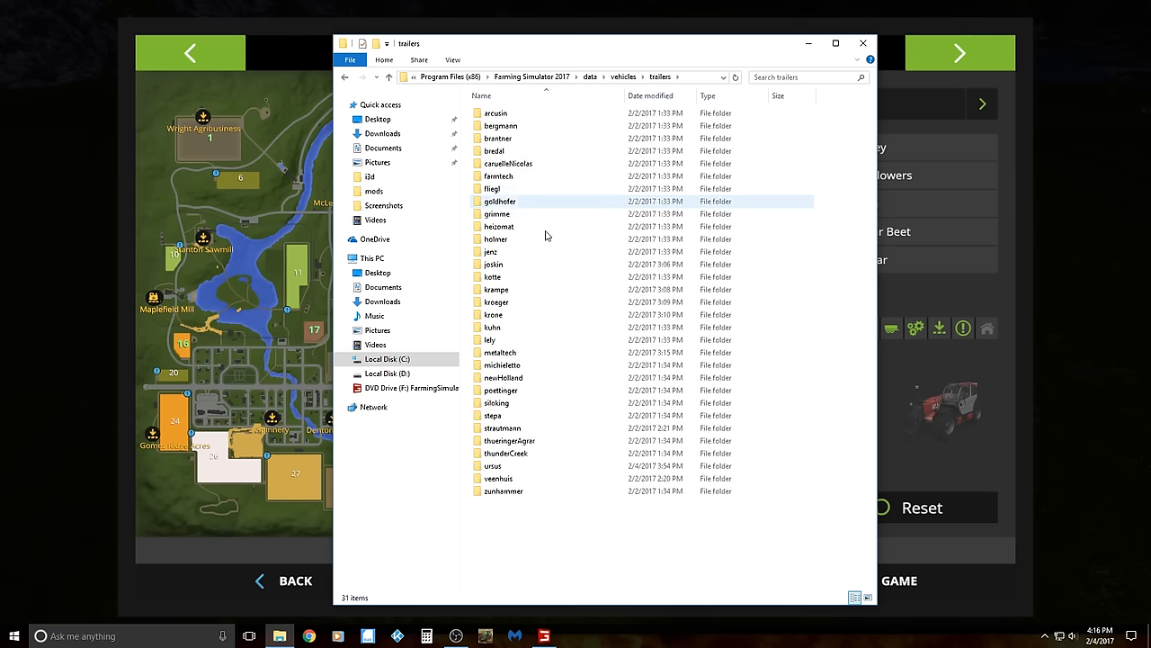
pyautogui.doubleClick(503, 466)
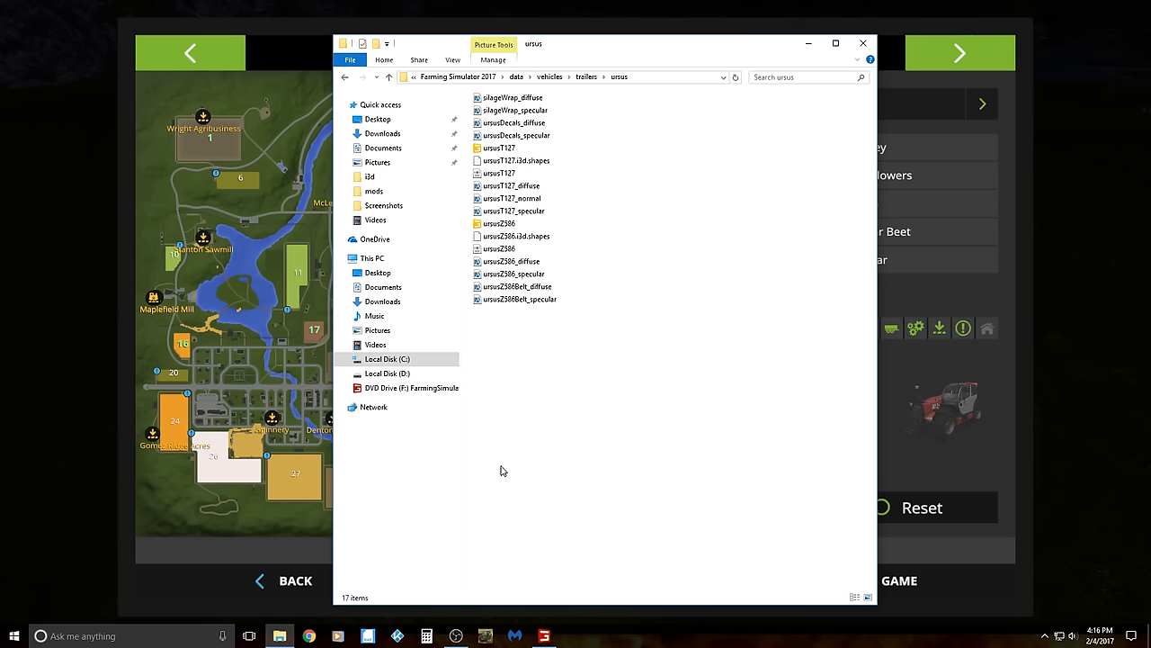
# Step: Select ursusZ586.xml and open it with Edit with Notepad++ from its context menu
pyautogui.click(491, 249)
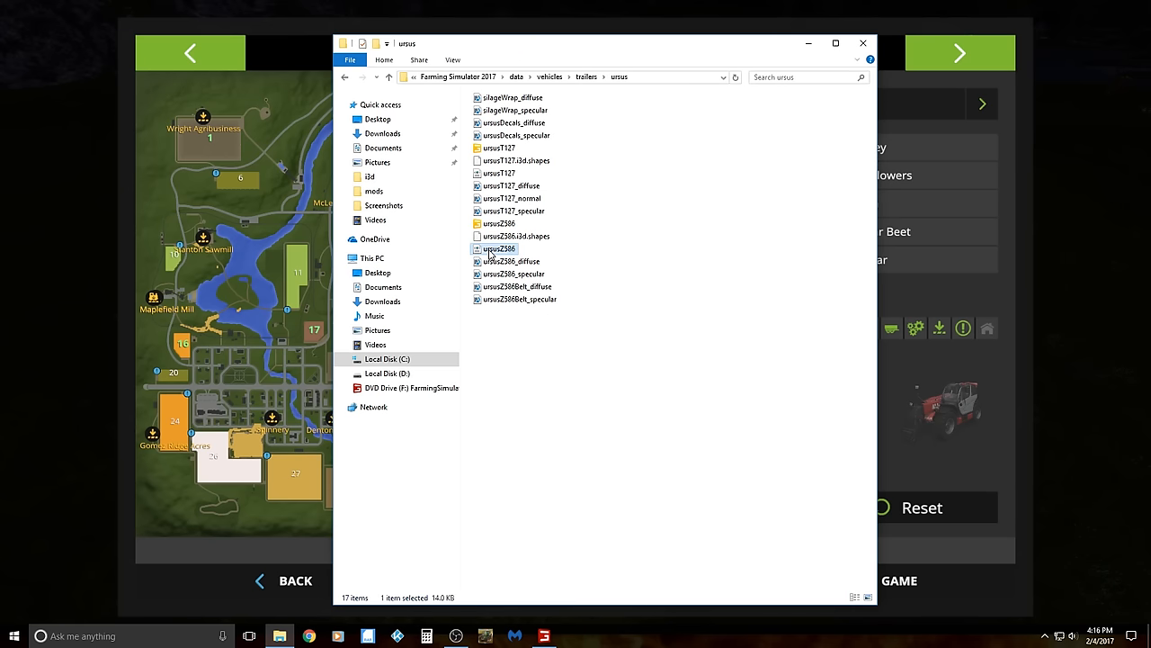
pyautogui.rightClick(490, 255)
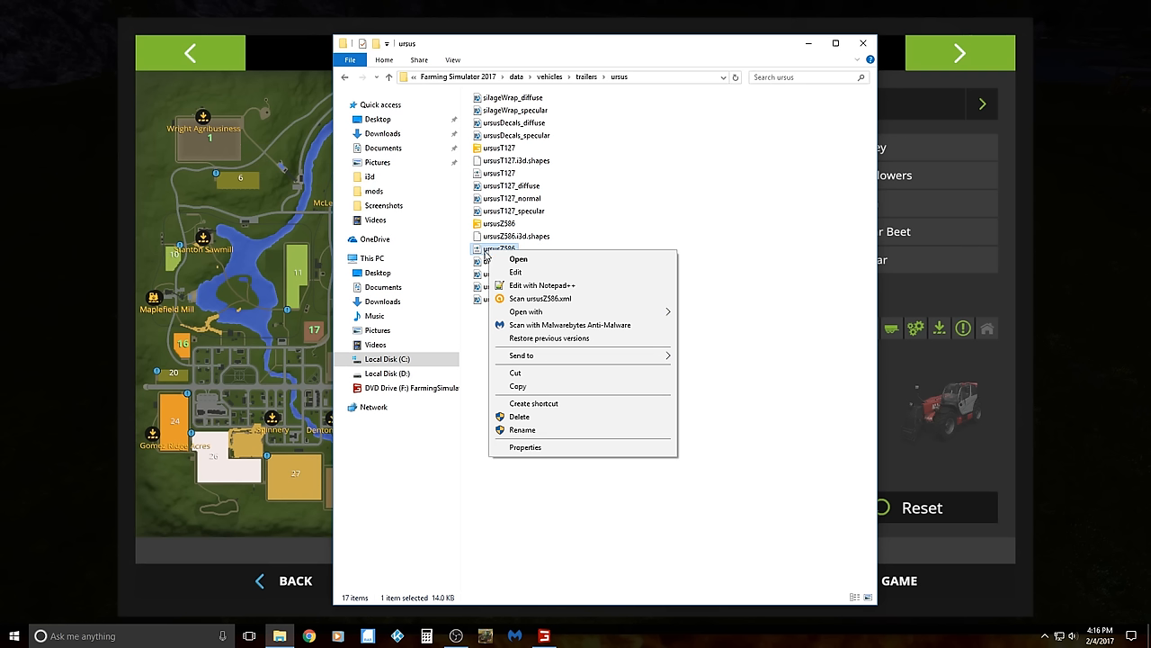
pyautogui.moveTo(478, 258)
pyautogui.mouseDown()
pyautogui.moveTo(180, 247)
pyautogui.moveTo(498, 257)
pyautogui.mouseUp()
pyautogui.rightClick(493, 253)
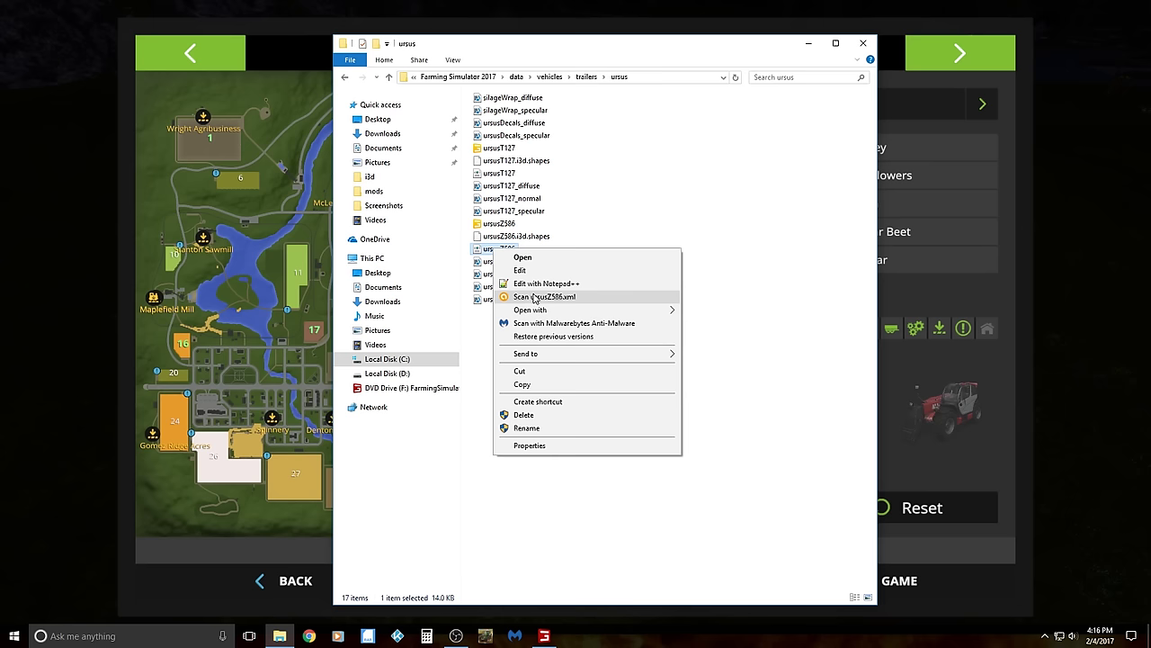
pyautogui.click(535, 288)
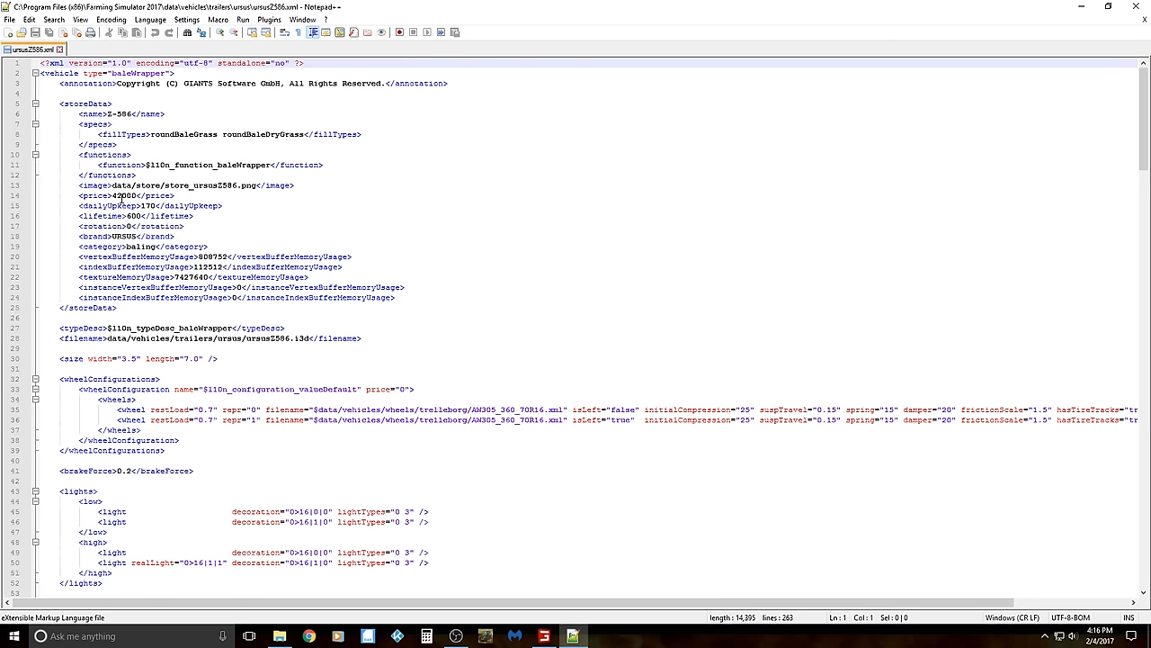
# Step: Change dailyUpkeep from 170 to 120 and restore the accidentally deleted price to 42000
pyautogui.click(141, 195)
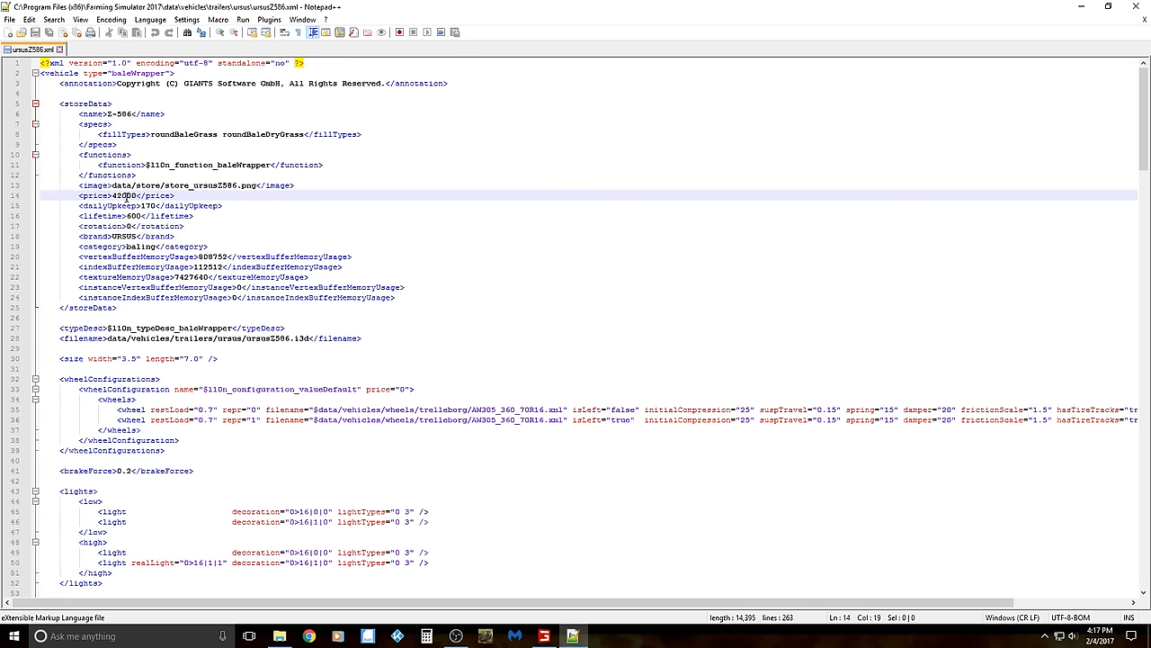
pyautogui.press('Left')
pyautogui.press('Left')
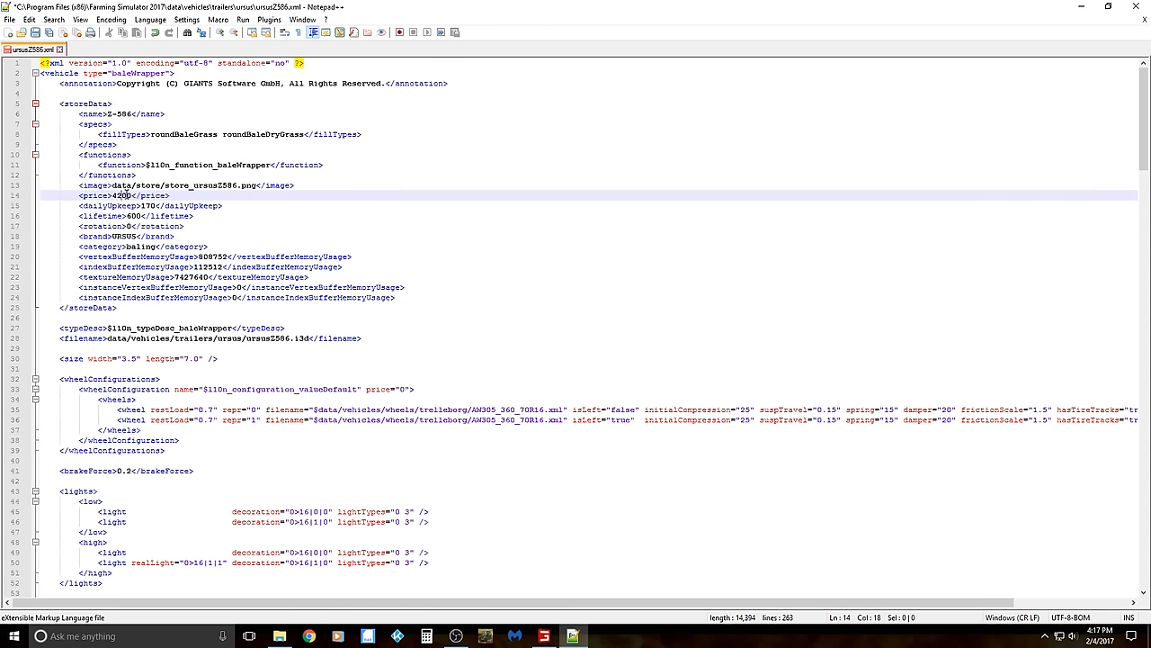
pyautogui.press('Delete')
pyautogui.press('Delete')
pyautogui.press('Delete')
pyautogui.click(140, 206)
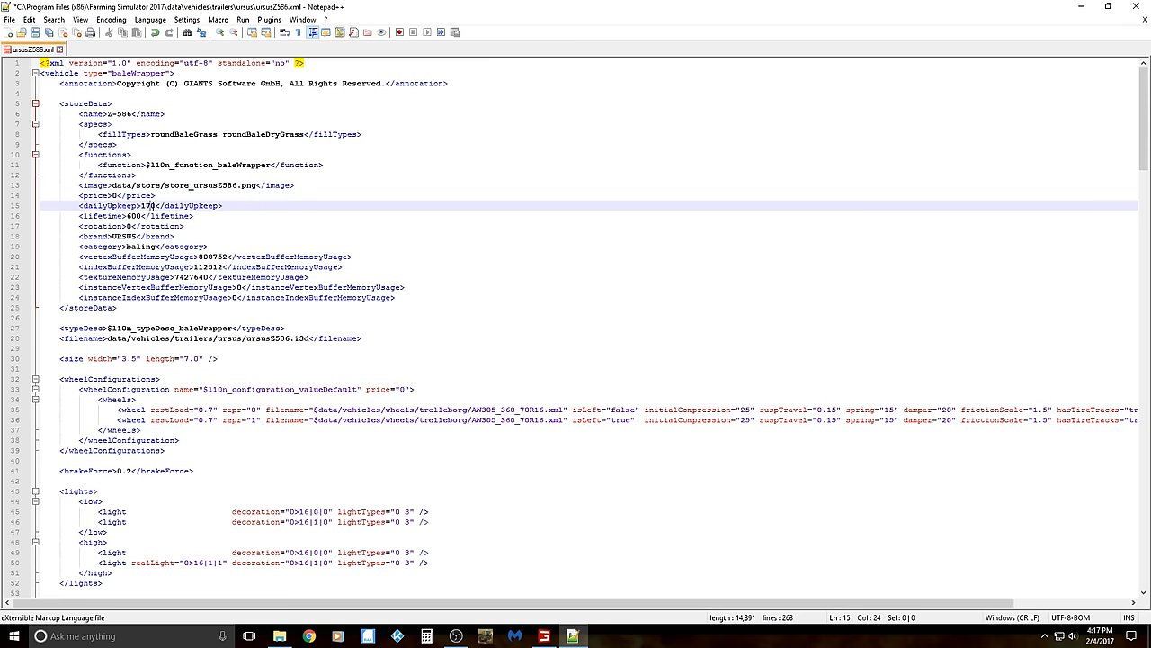
pyautogui.press('Delete')
pyautogui.press('Delete')
pyautogui.write('12')
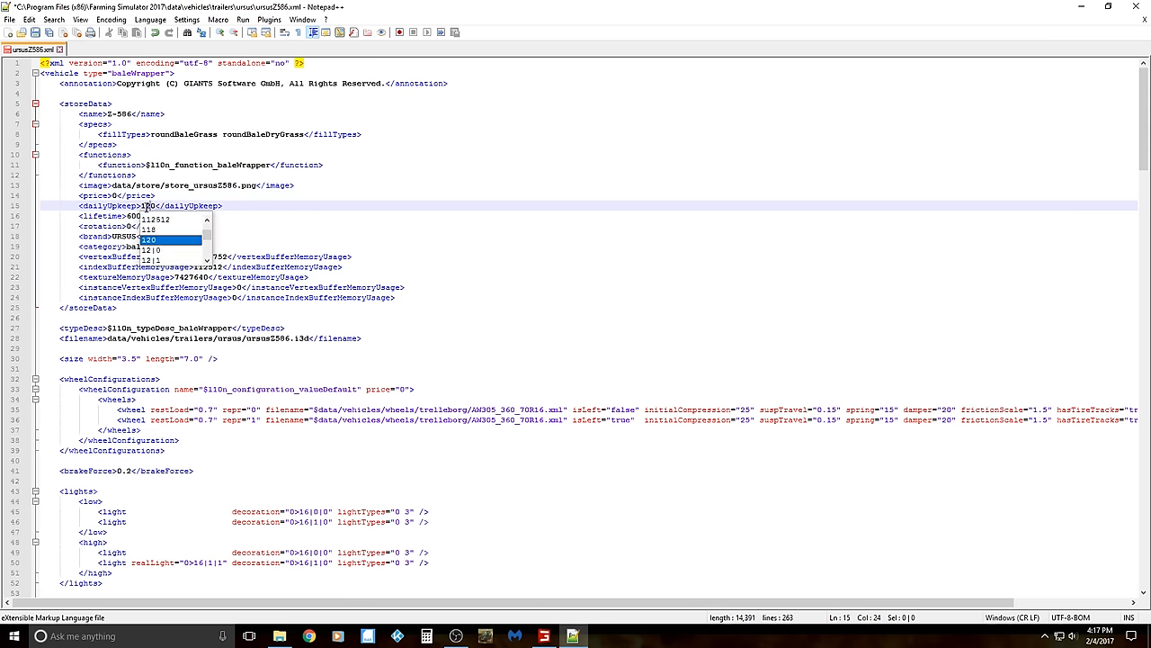
pyautogui.click(113, 195)
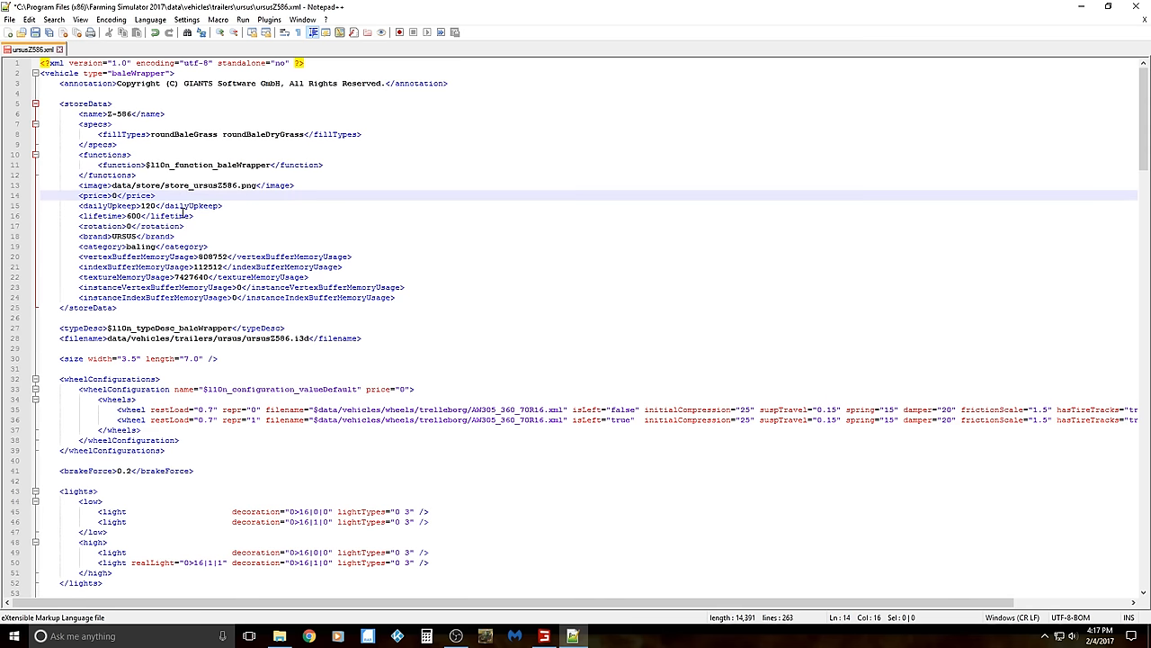
pyautogui.write('4200')
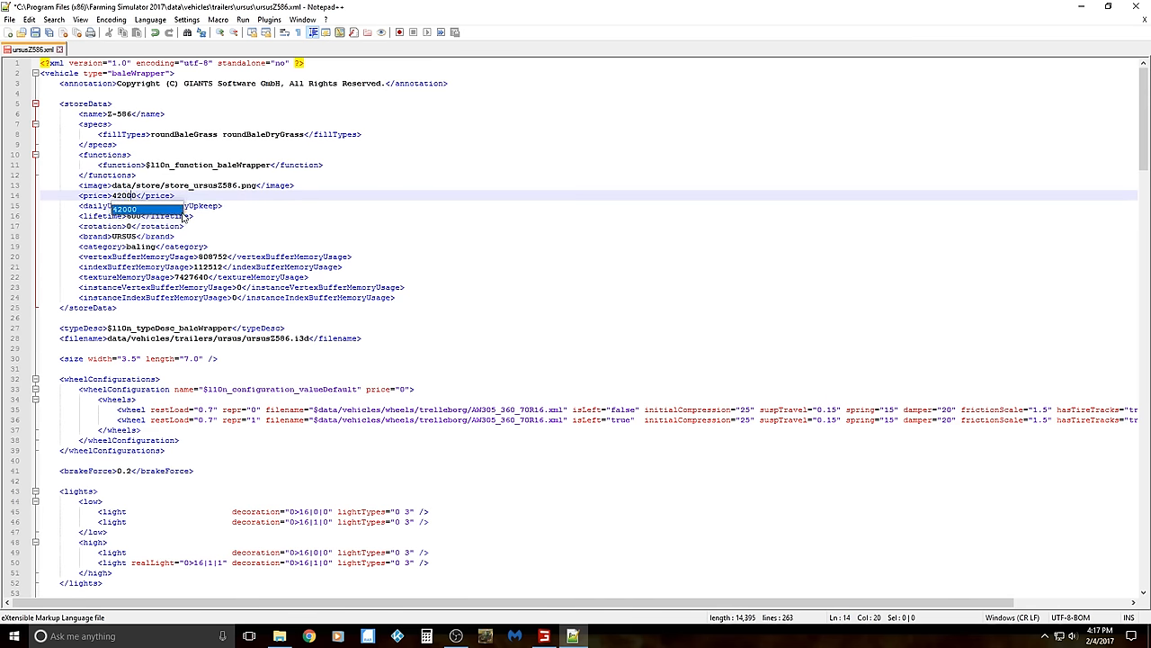
pyautogui.click(341, 238)
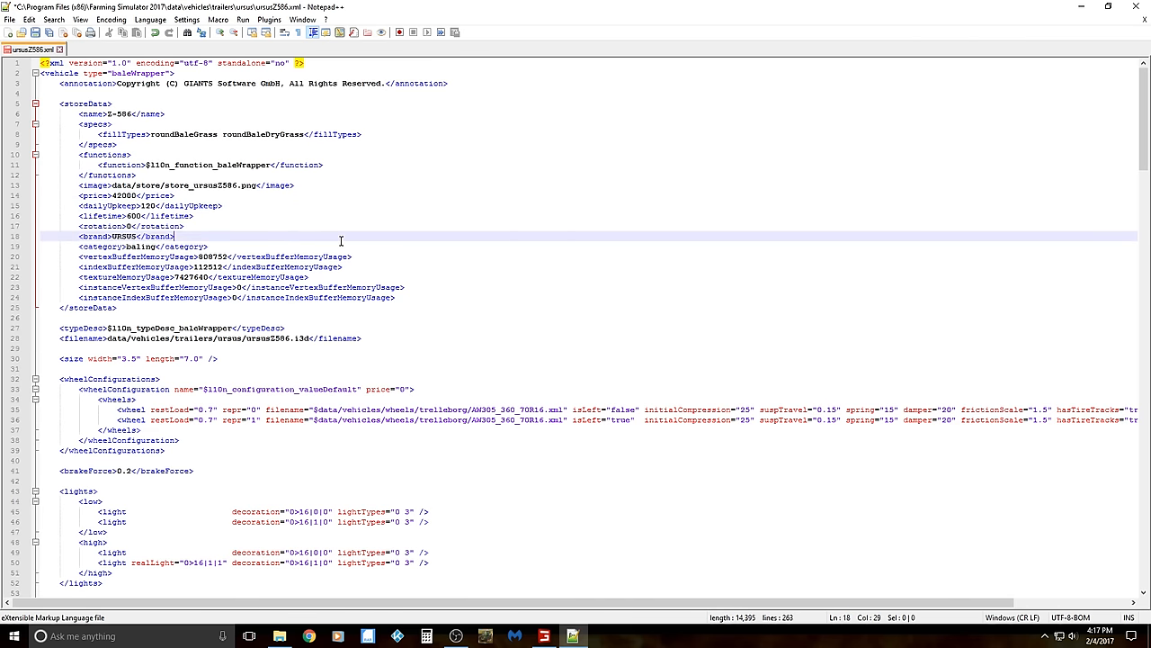
pyautogui.scroll(-3, 362, 230)
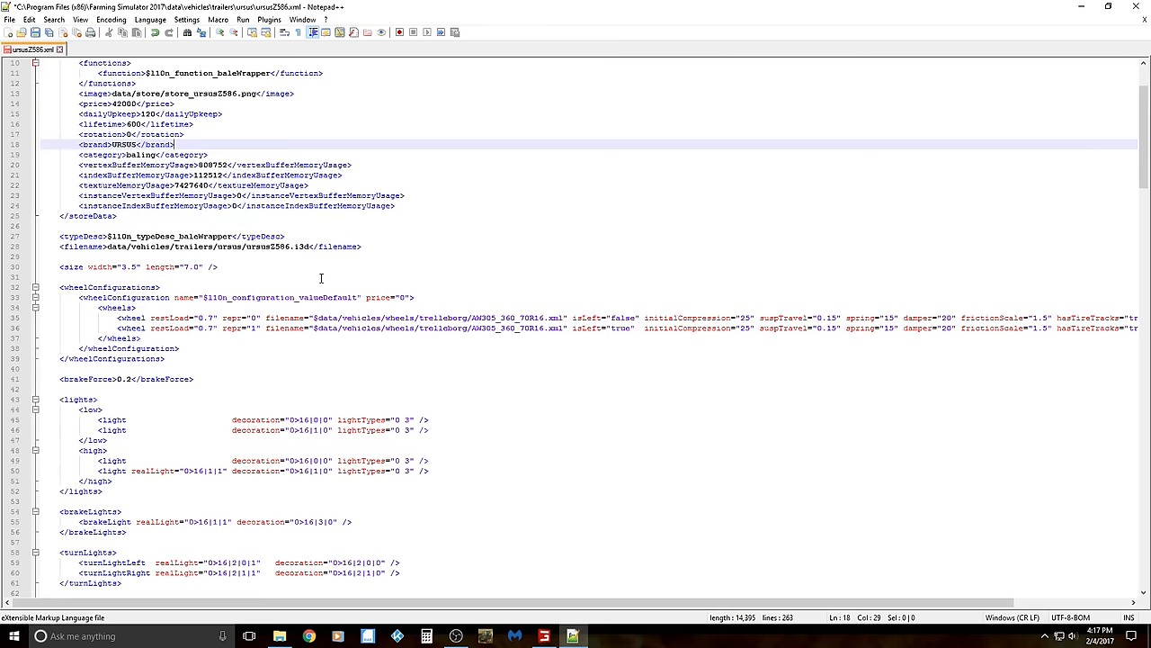
pyautogui.scroll(-4, 288, 273)
pyautogui.scroll(-6, 285, 276)
pyautogui.scroll(-4, 285, 277)
pyautogui.scroll(-6, 288, 274)
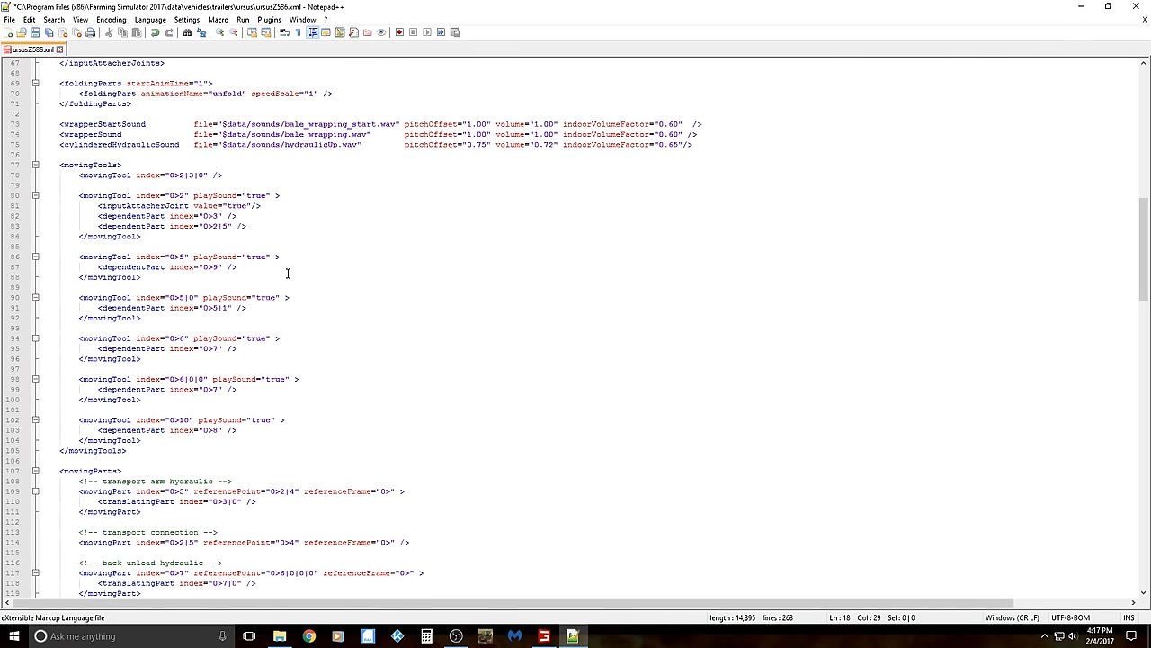
pyautogui.scroll(-7, 301, 272)
pyautogui.scroll(-6, 301, 272)
pyautogui.scroll(-4, 302, 279)
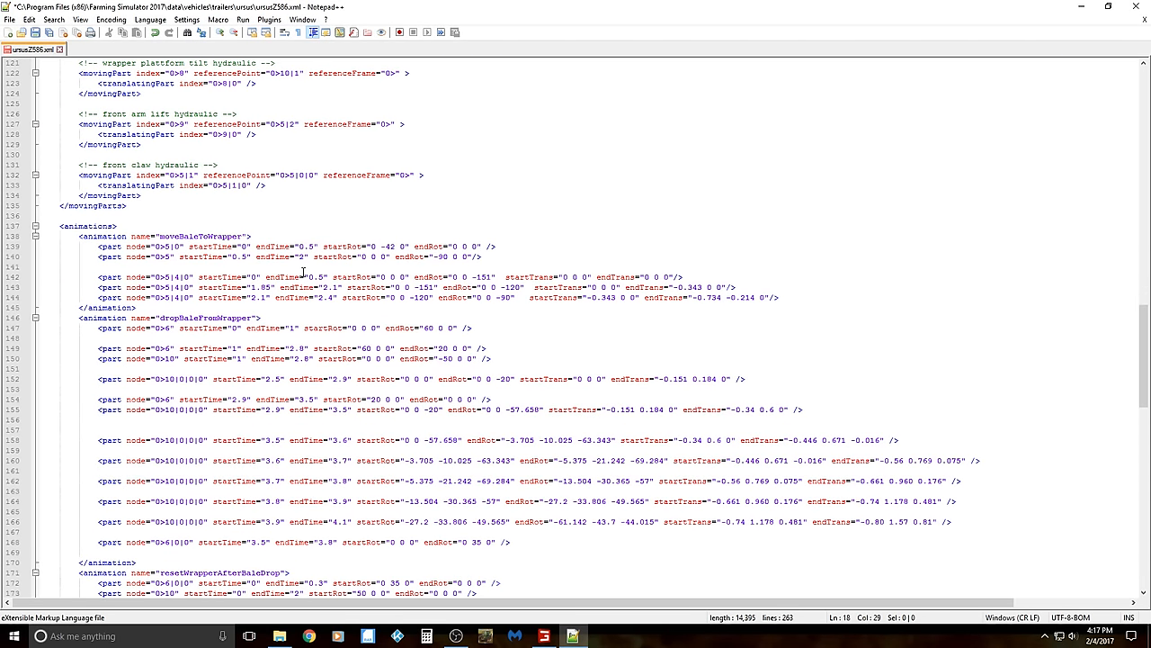
pyautogui.scroll(-2, 303, 286)
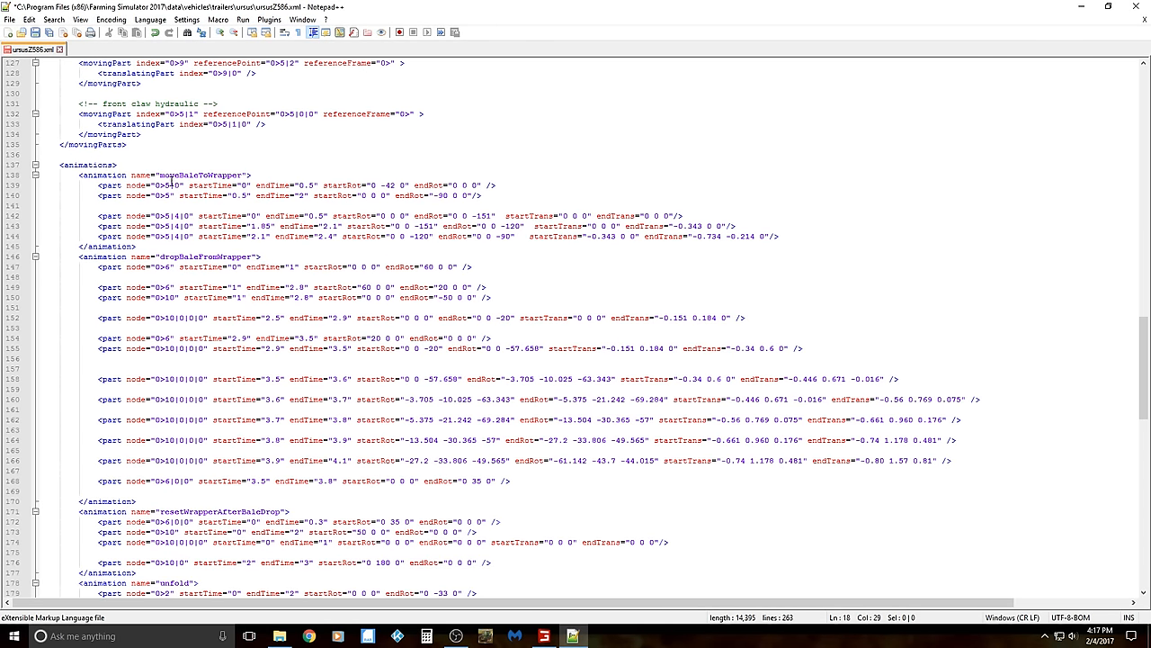
pyautogui.scroll(-3, 90, 184)
pyautogui.scroll(-4, 90, 189)
pyautogui.scroll(-3, 95, 196)
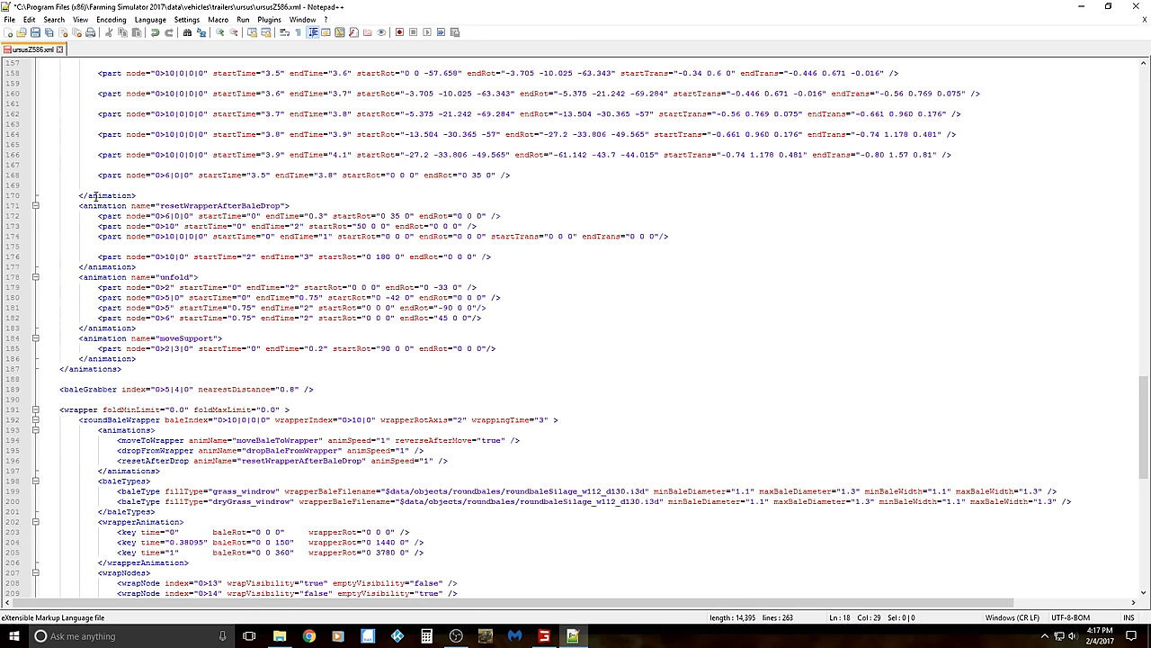
pyautogui.scroll(-4, 151, 214)
pyautogui.scroll(-3, 135, 215)
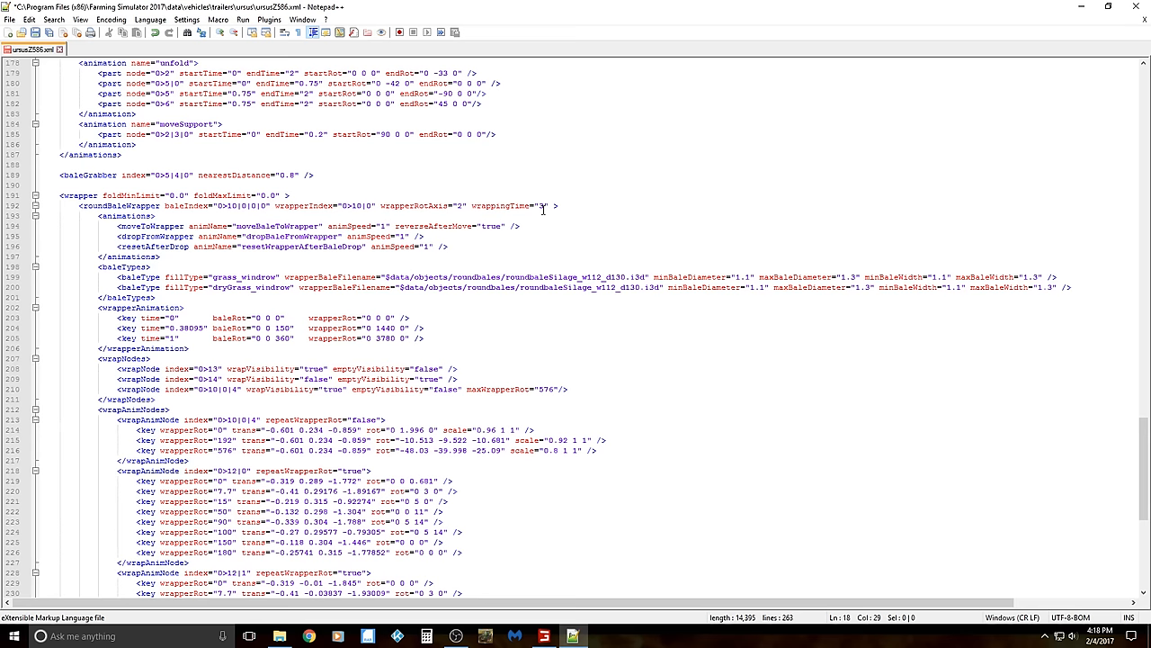
# Step: Retype the wrappingTime value as 3, removing a mistyped 20, and glance at the File menu
pyautogui.click(543, 209)
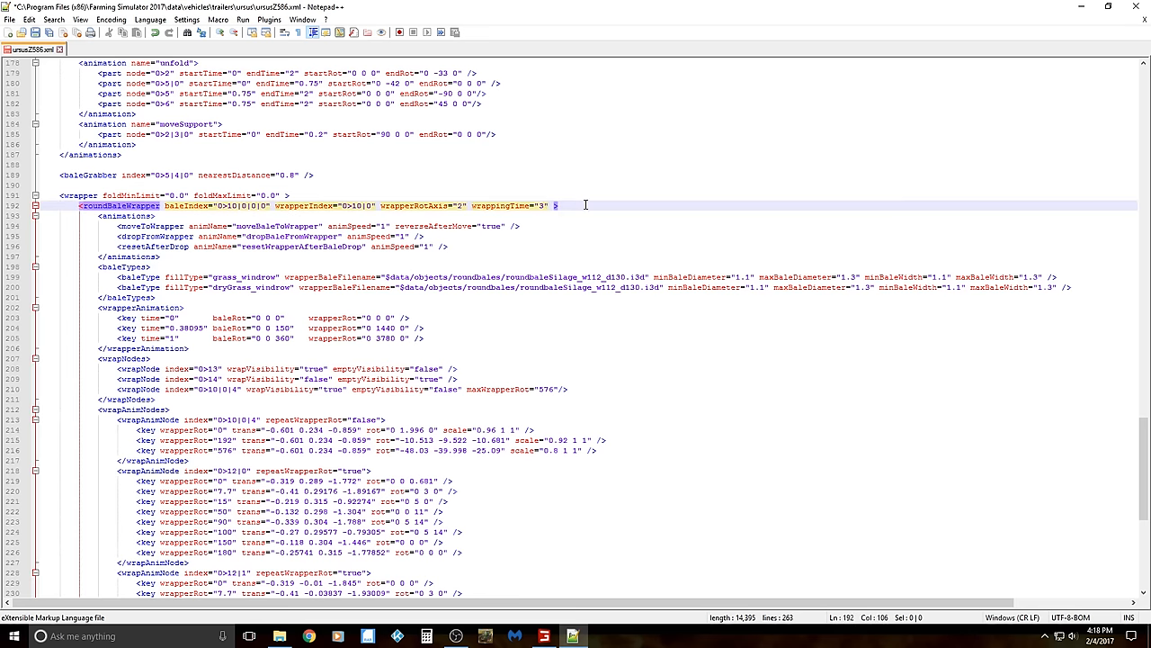
pyautogui.press('BackSpace')
pyautogui.write('20')
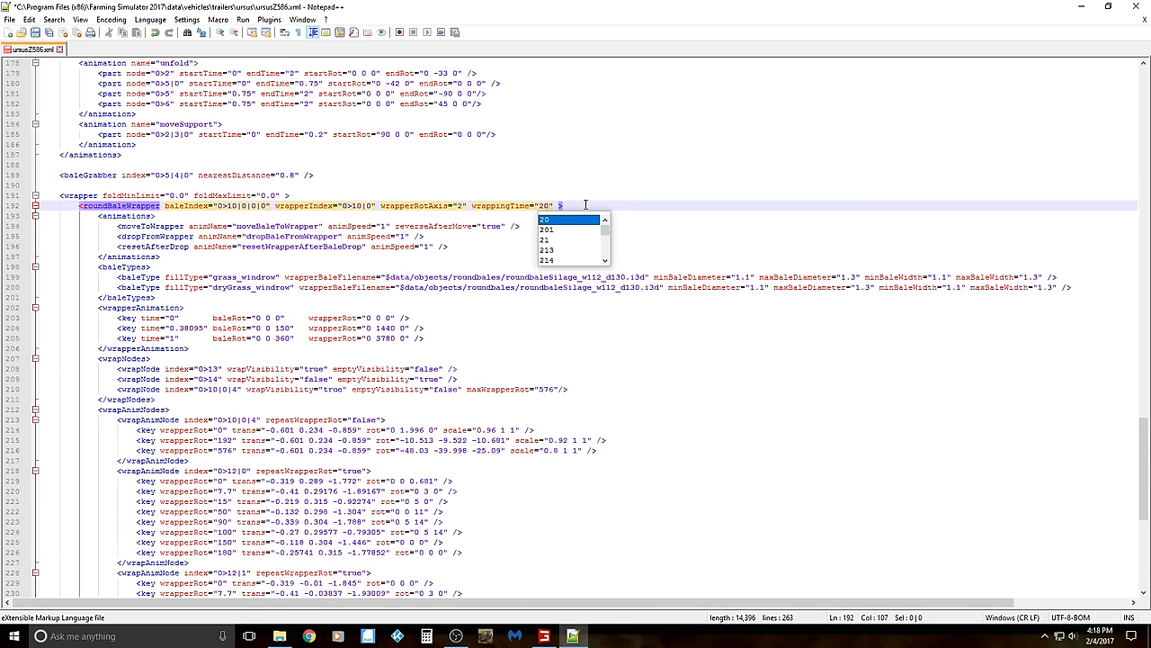
pyautogui.press('BackSpace')
pyautogui.press('BackSpace')
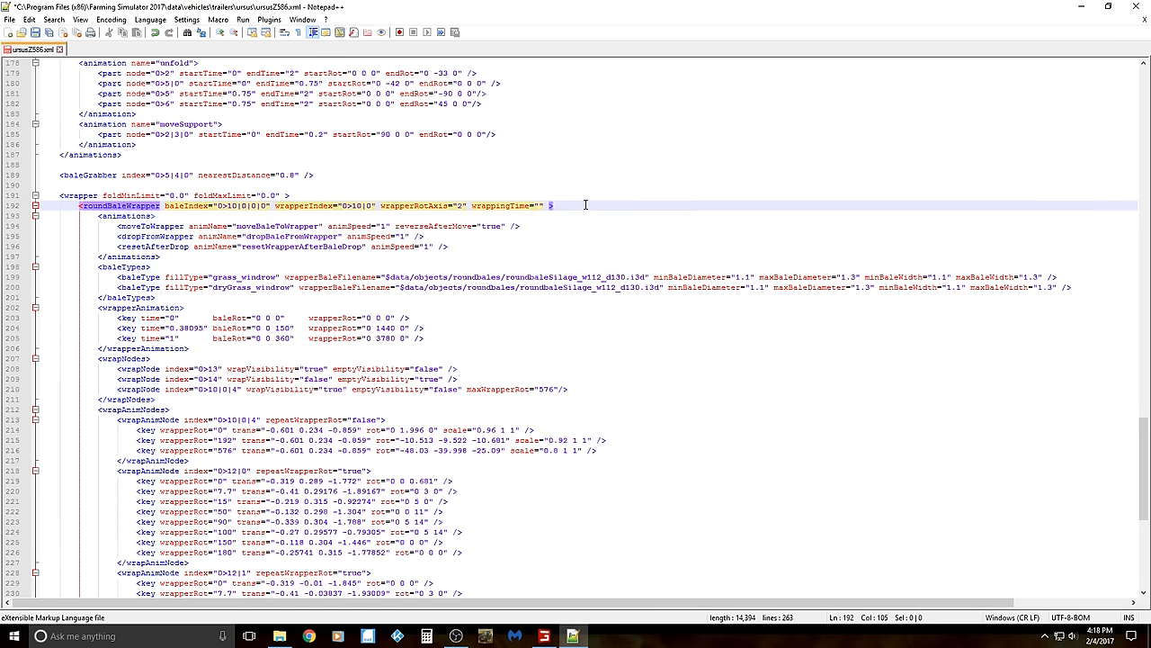
pyautogui.write('3')
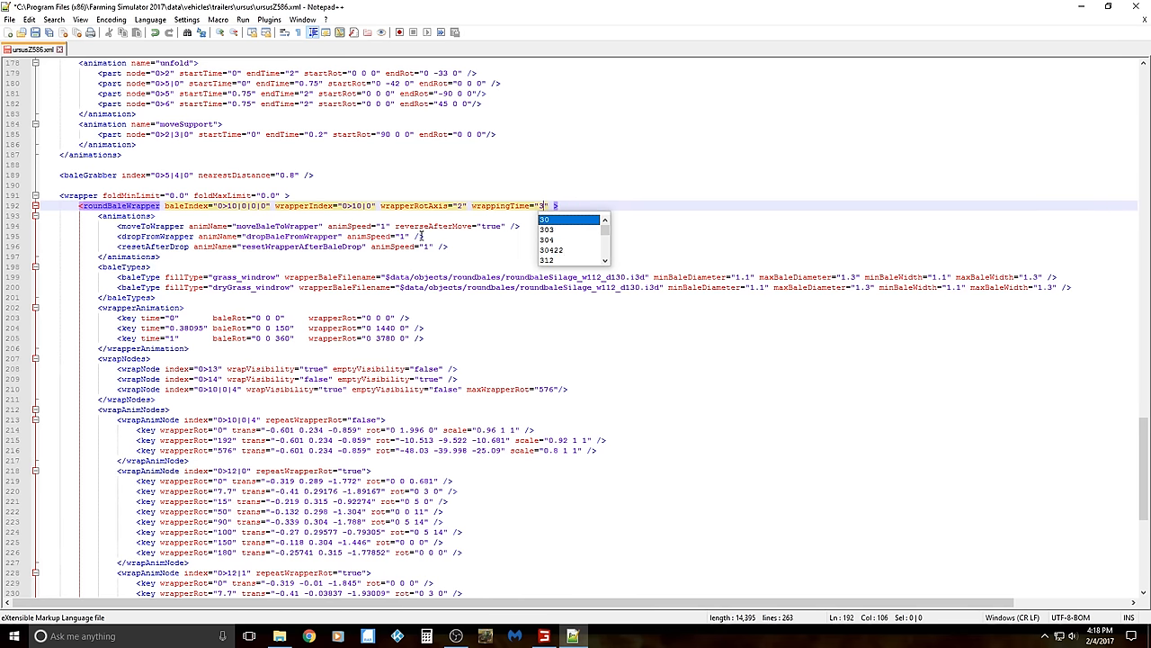
pyautogui.click(9, 20)
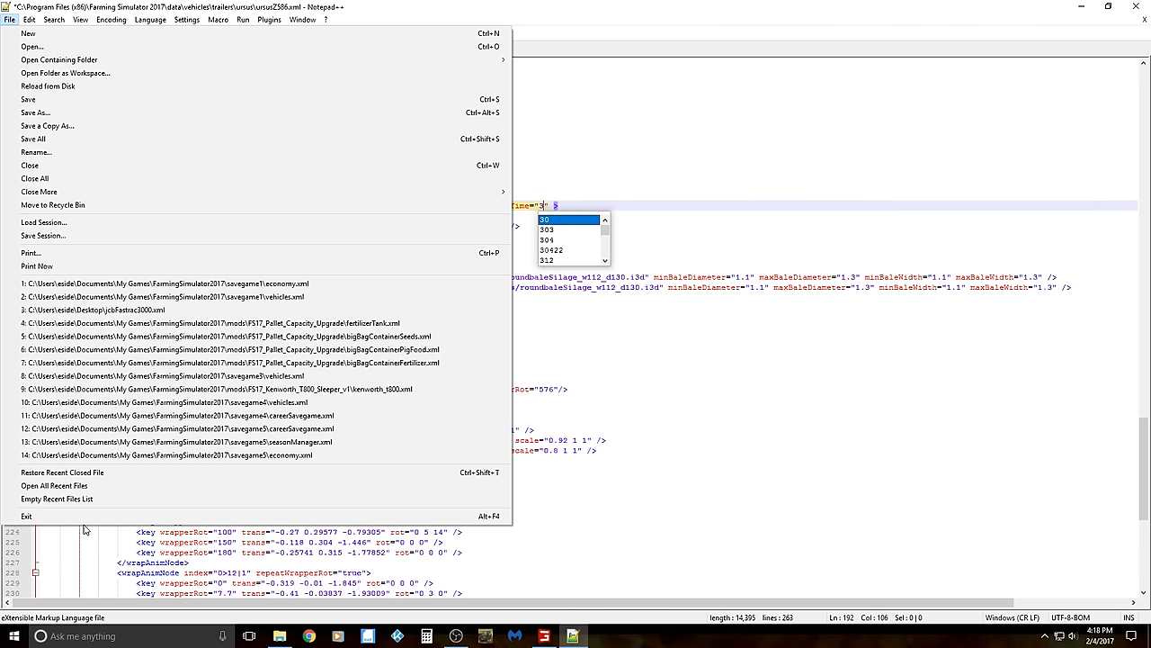
pyautogui.click(649, 106)
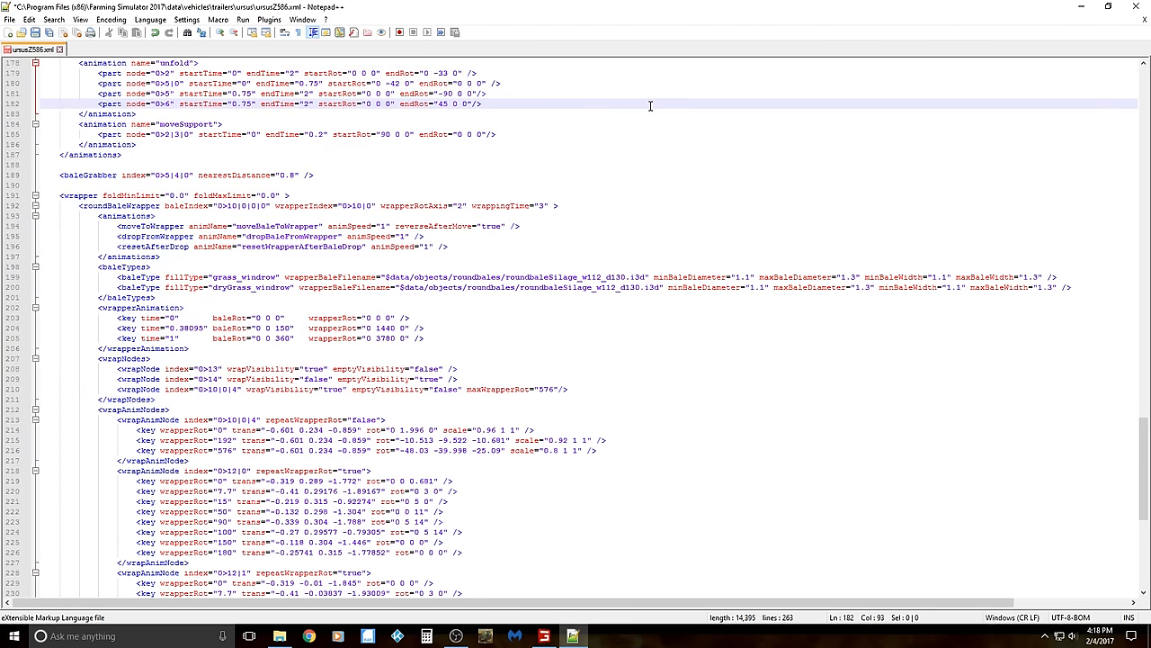
# Step: Close Notepad++ and the Explorer window, then leave the map overview back to the paused game
pyautogui.click(1134, 7)
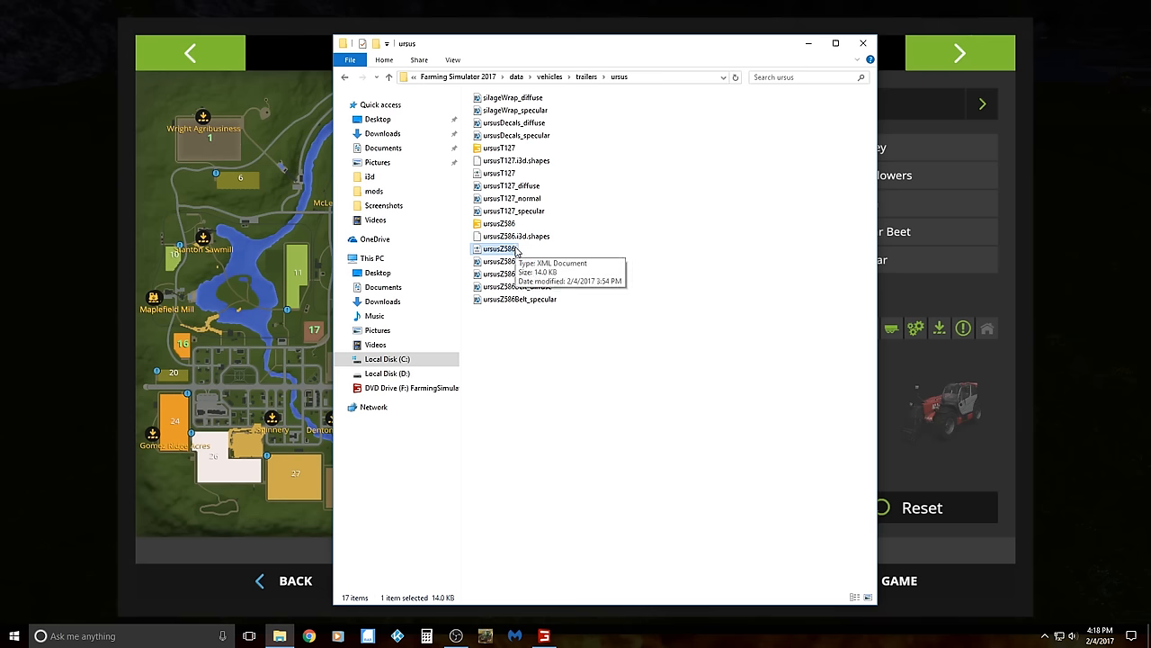
pyautogui.click(862, 43)
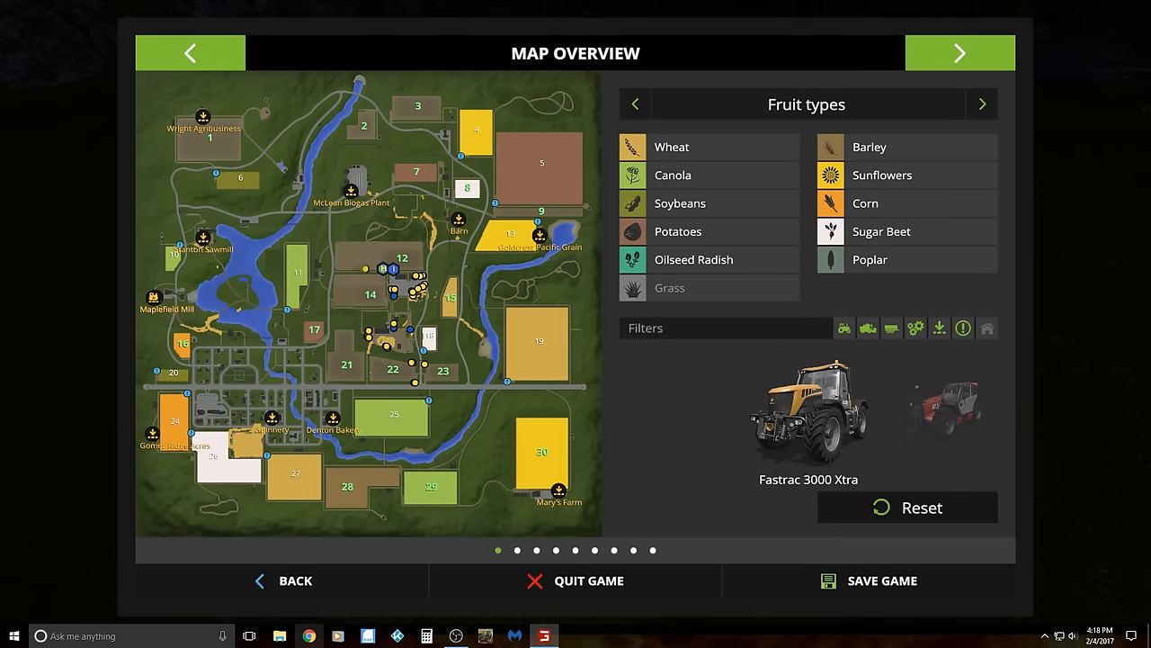
pyautogui.click(321, 601)
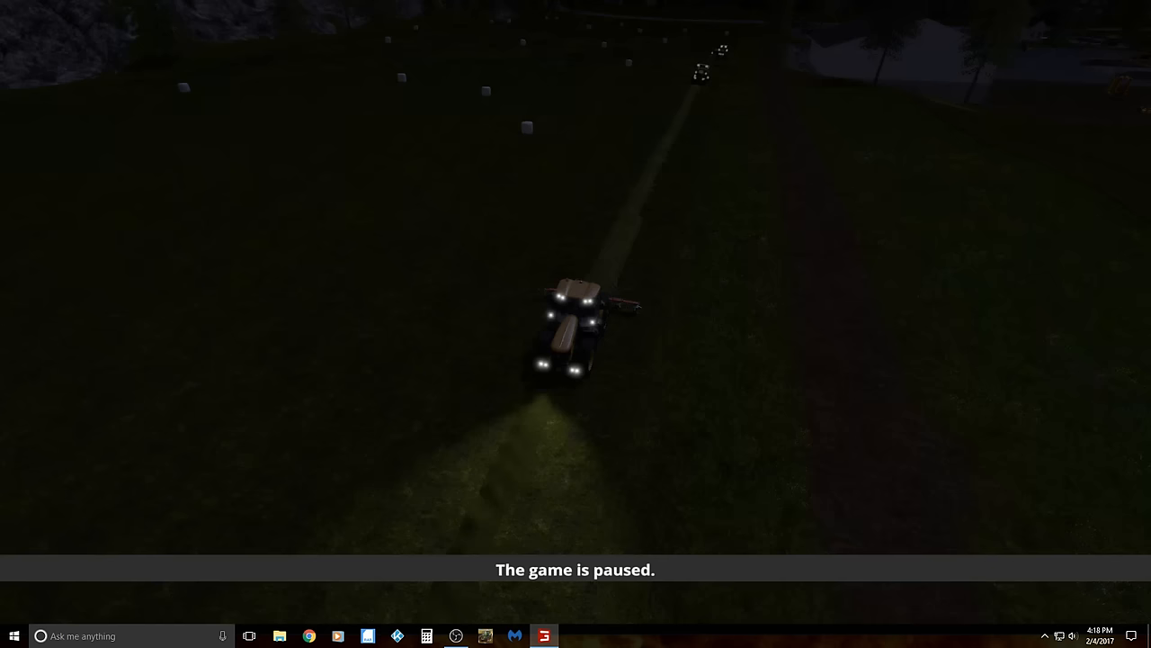
# Step: Unpause the game, drive the tractor forward briefly and get out on foot
pyautogui.press('p')
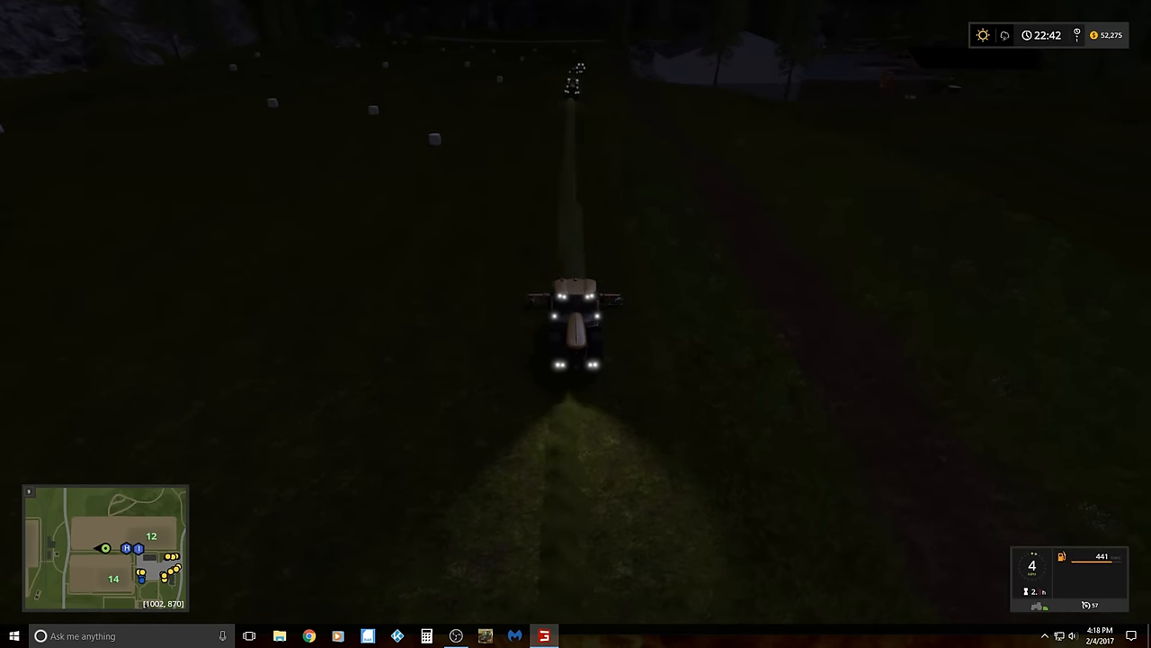
pyautogui.press('w')
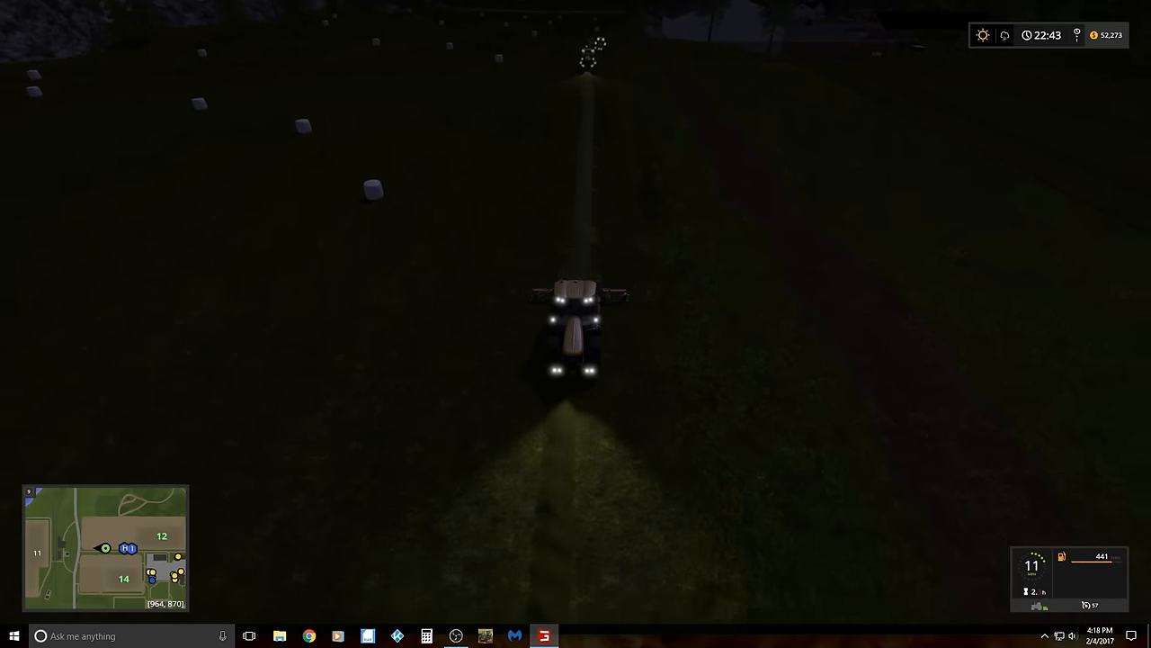
pyautogui.press('e')
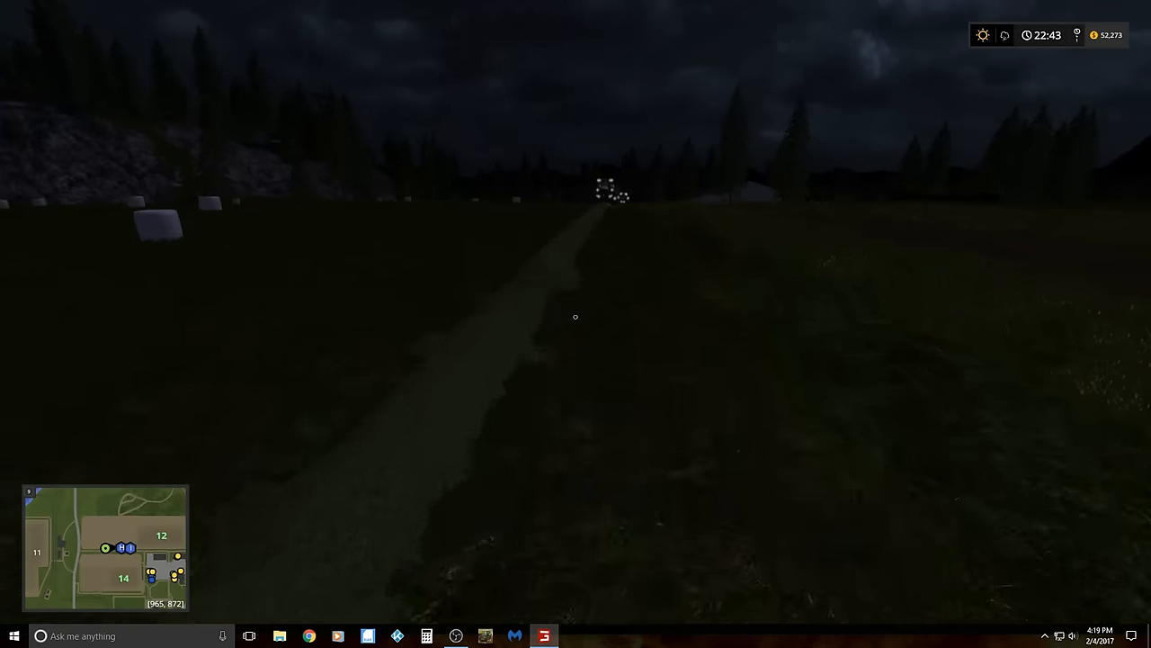
# Step: Walk along the dirt track after the passing tractor to watch the Ursus wrapper wrap a bale
pyautogui.press('w')
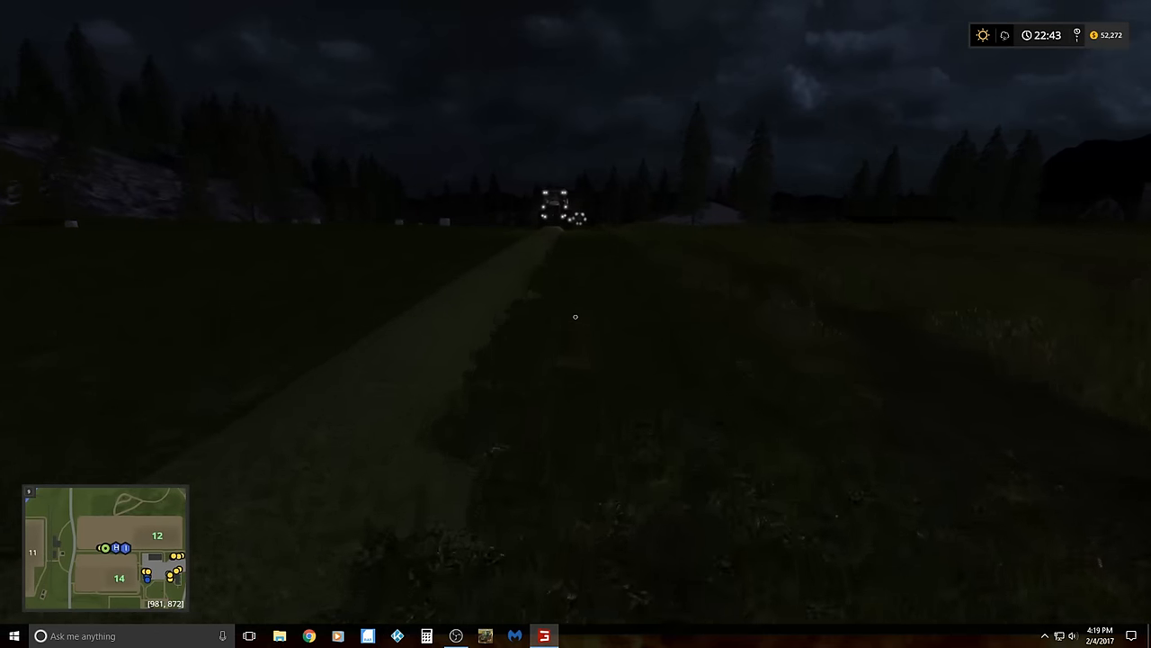
pyautogui.press('w')
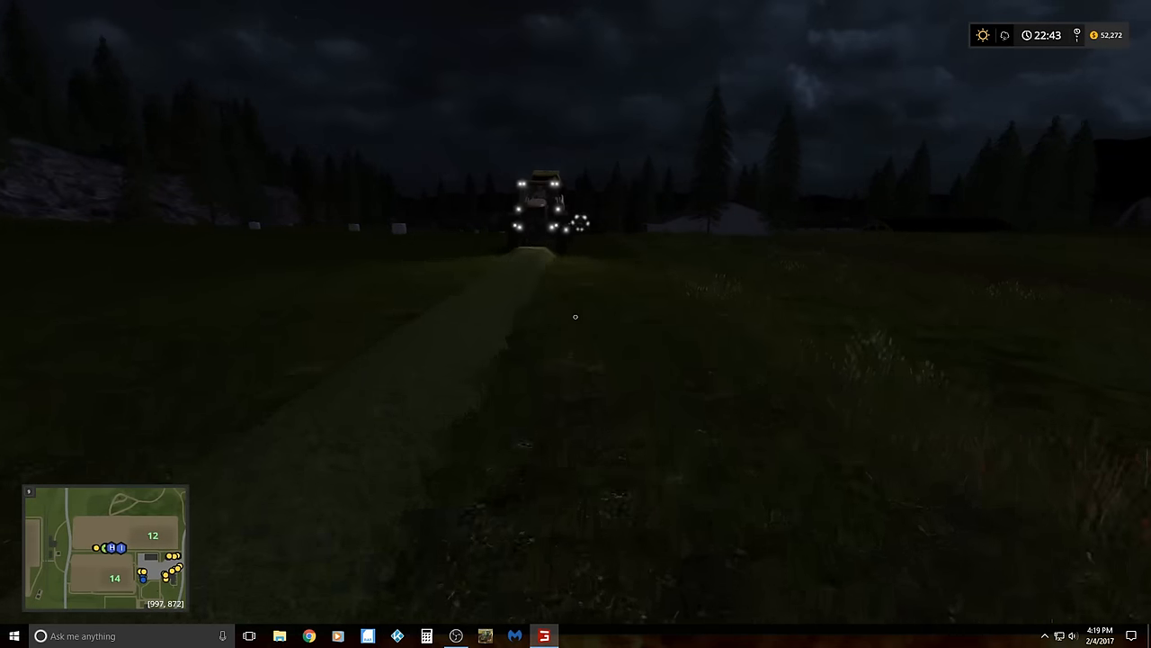
pyautogui.press('w')
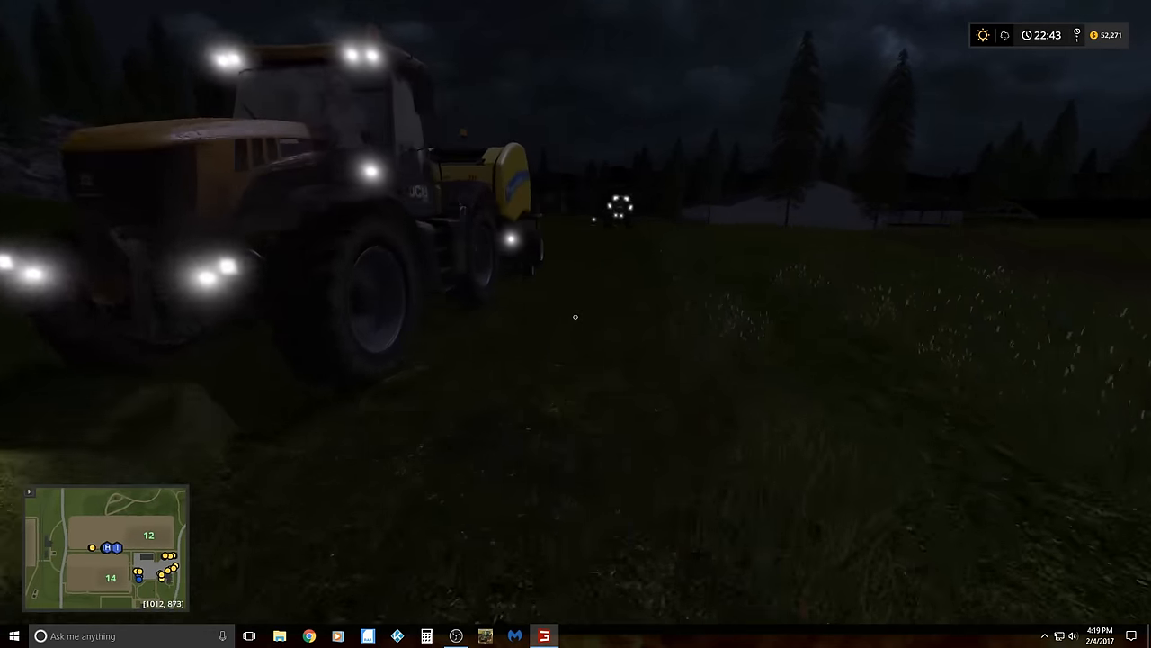
pyautogui.press('w')
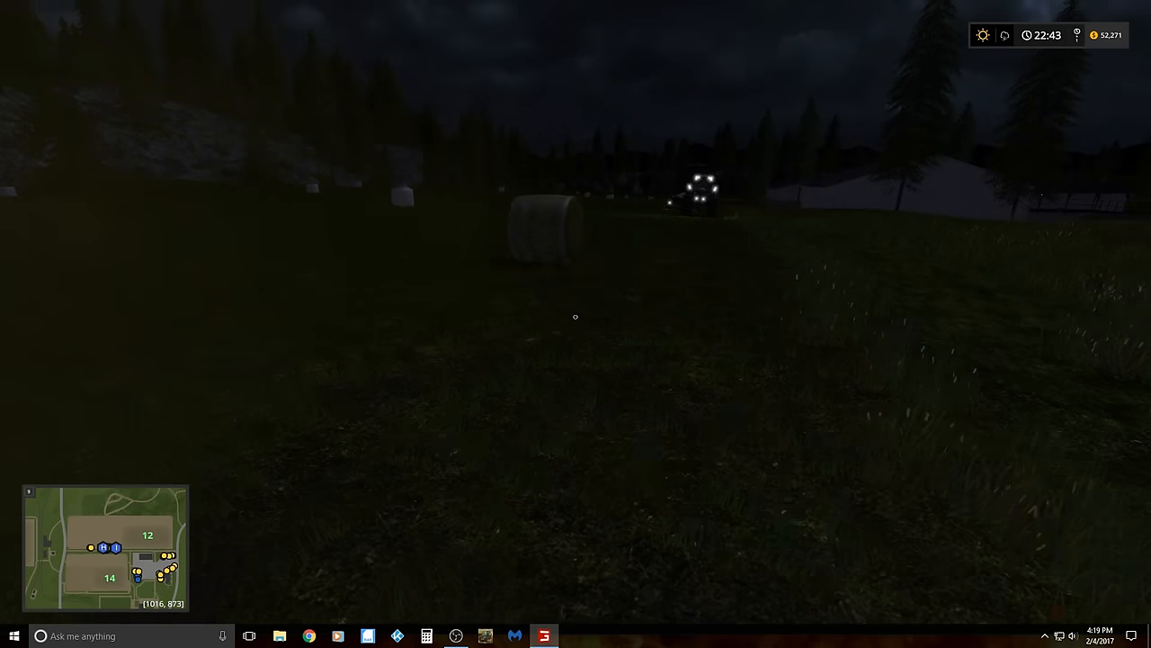
pyautogui.press('w')
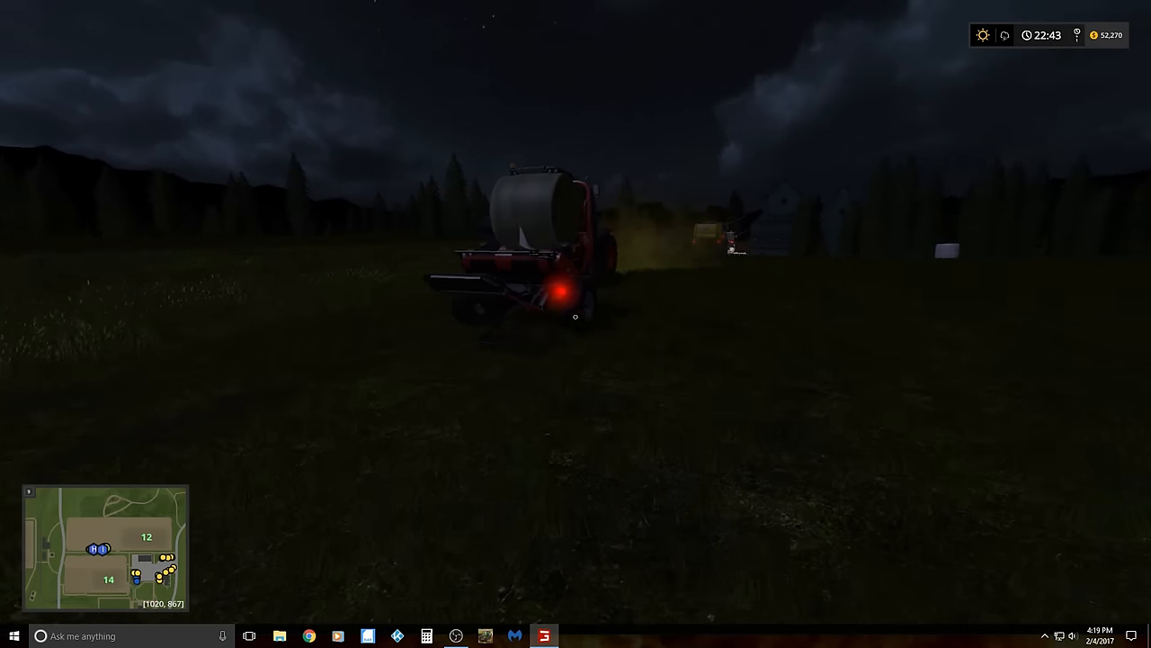
pyautogui.press('w')
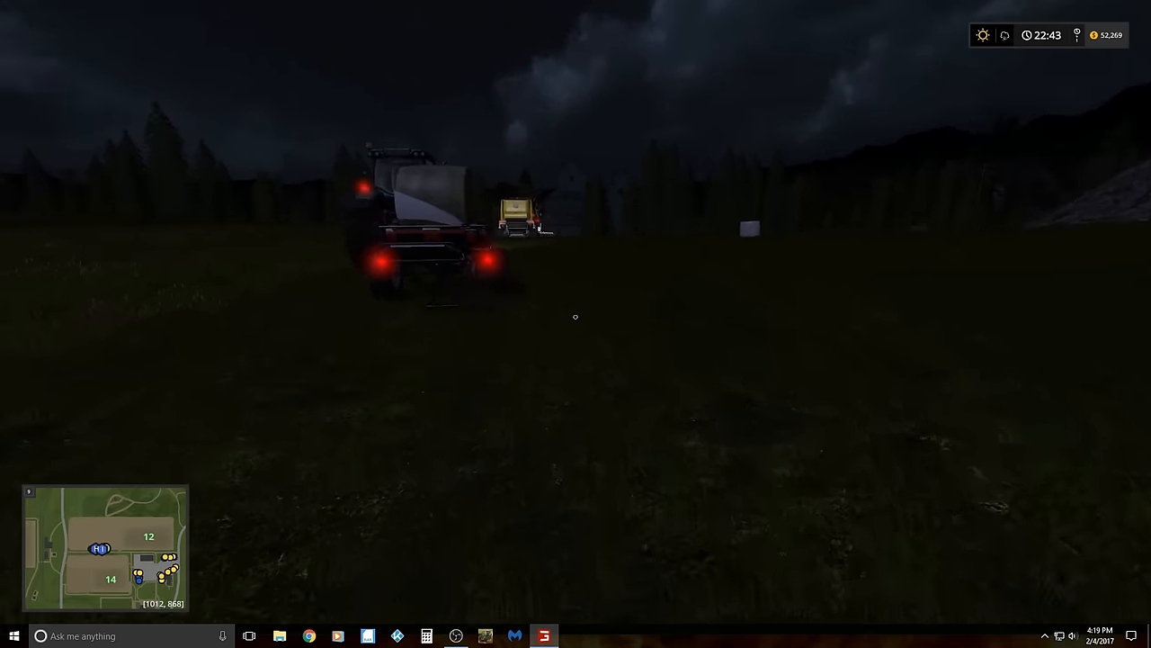
pyautogui.press('w')
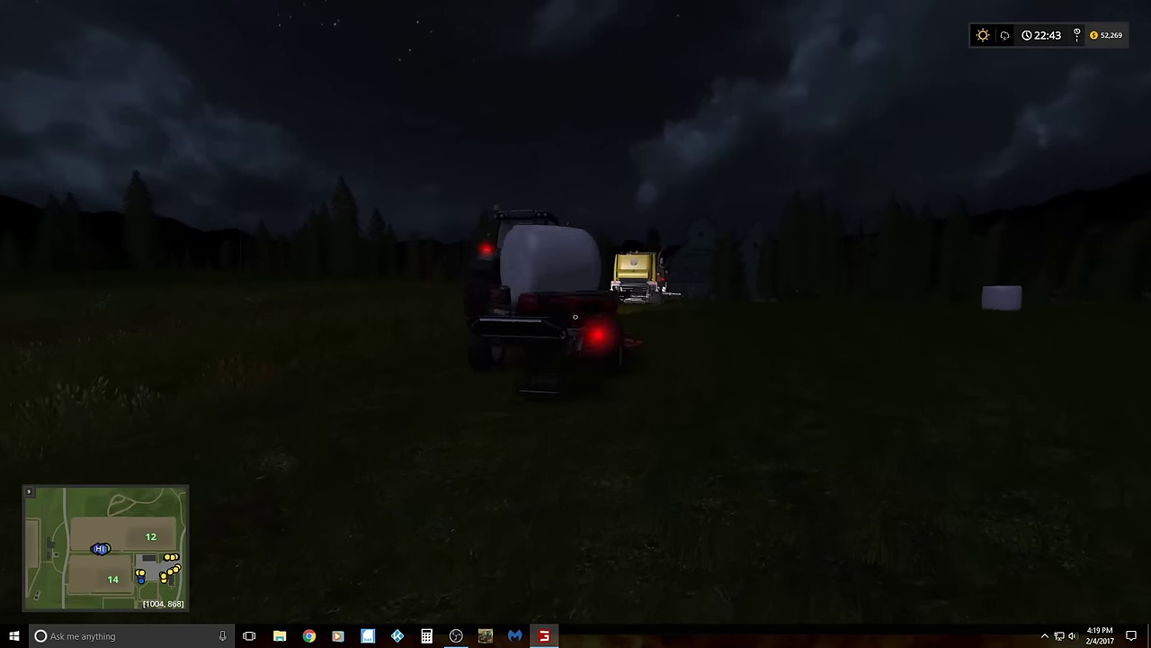
pyautogui.press('w')
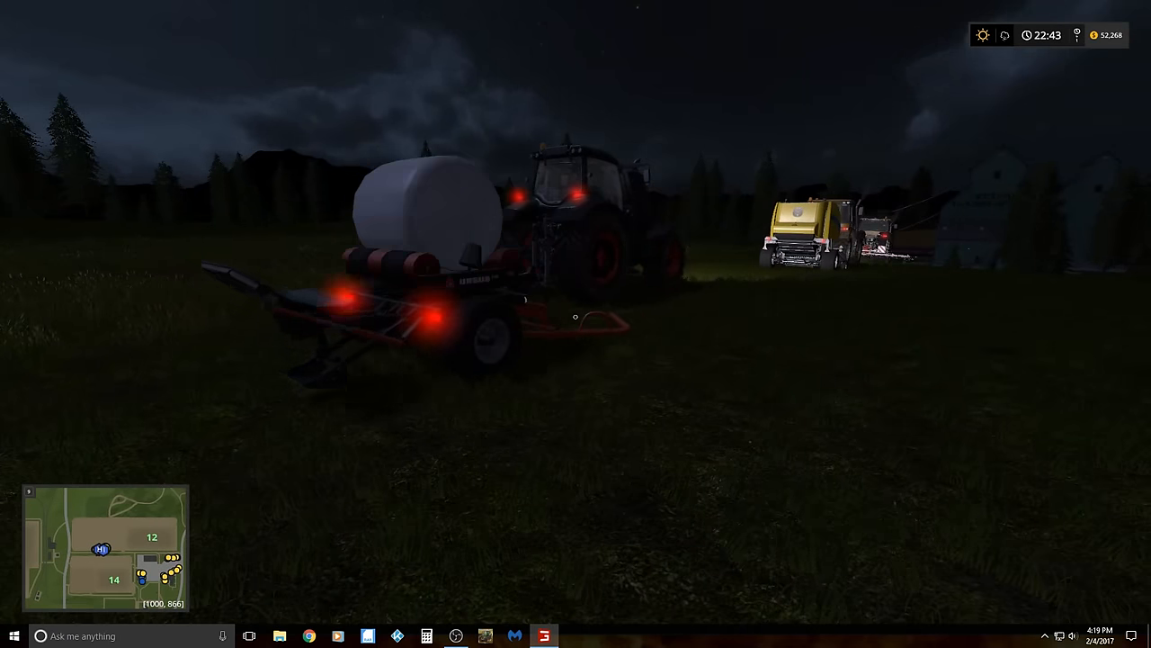